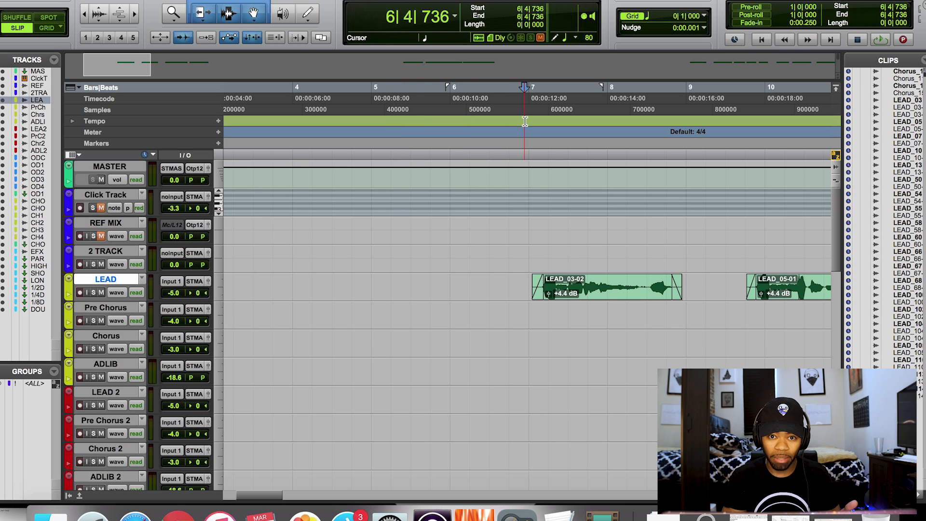
Audition the lead vocal, then select the MASTER, REF MIX and Click tracks.
{"action": "key", "text": "space"}
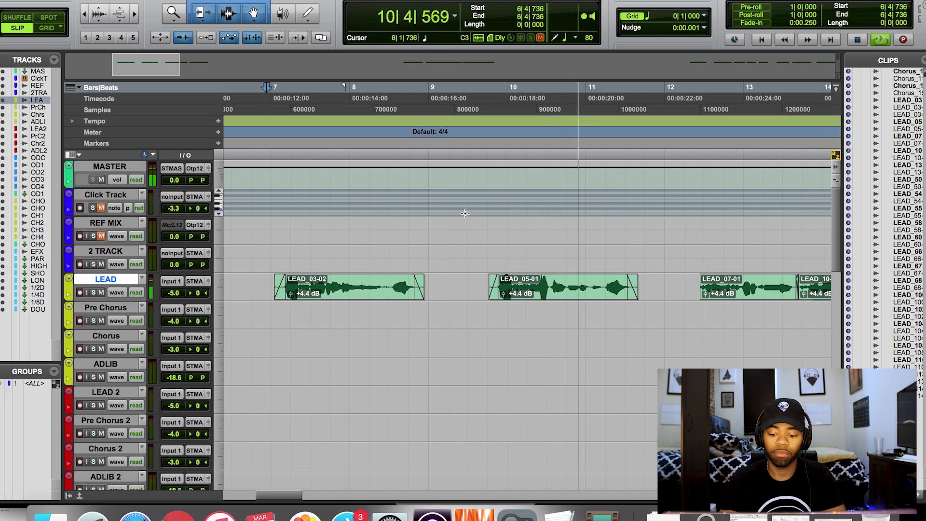
{"action": "key", "text": "space"}
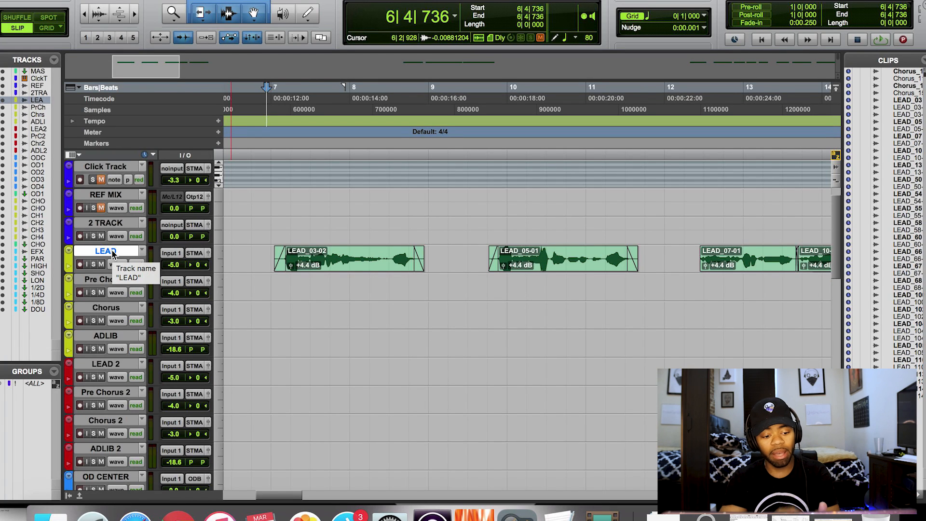
{"action": "scroll", "coordinate": [111, 254], "scroll_direction": "up", "scroll_amount": 2}
{"action": "scroll", "coordinate": [111, 254], "scroll_direction": "left", "scroll_amount": 1}
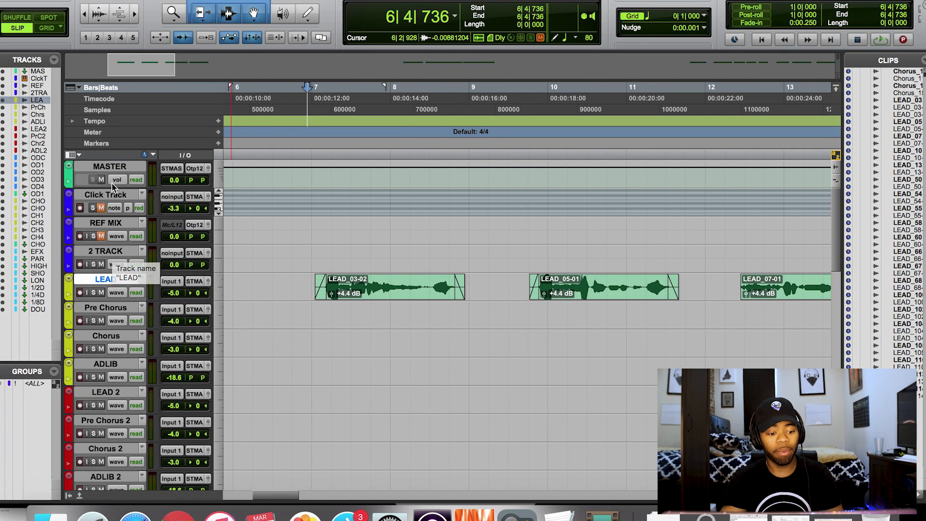
{"action": "left_click", "coordinate": [111, 166]}
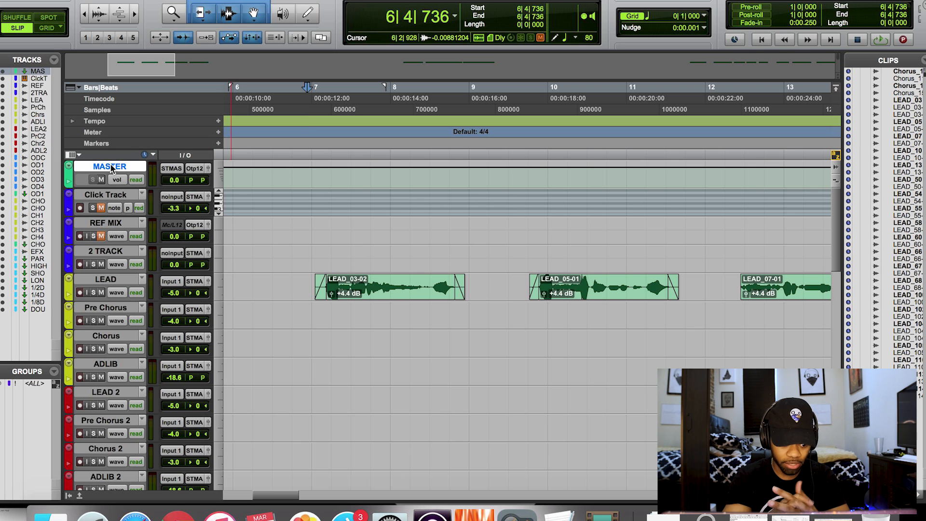
{"action": "left_click", "coordinate": [118, 223]}
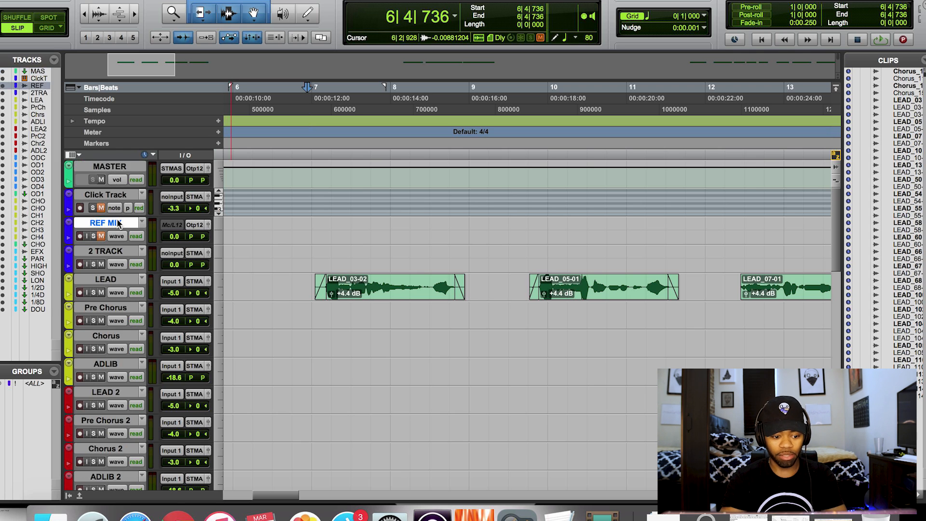
{"action": "left_click", "coordinate": [112, 195]}
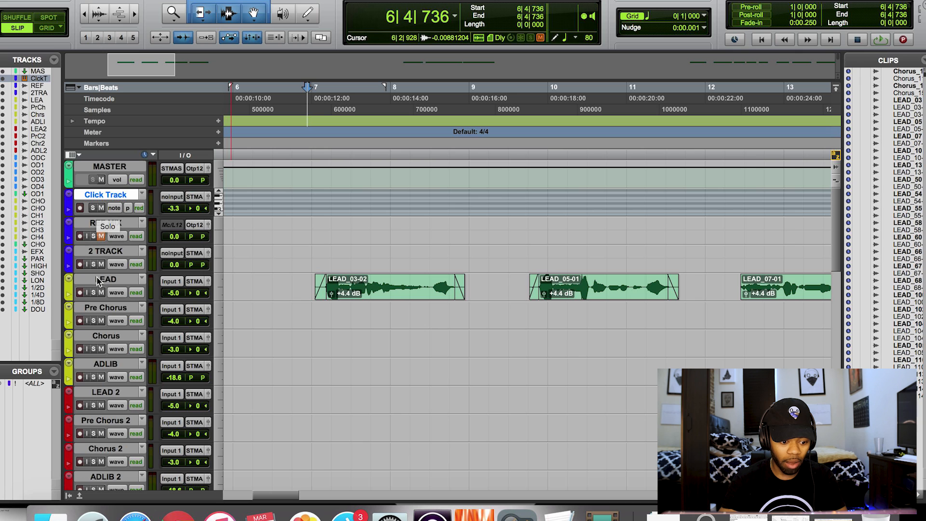
Replay the lead vocal from the start point and reselect the REF MIX track.
{"action": "key", "text": "space"}
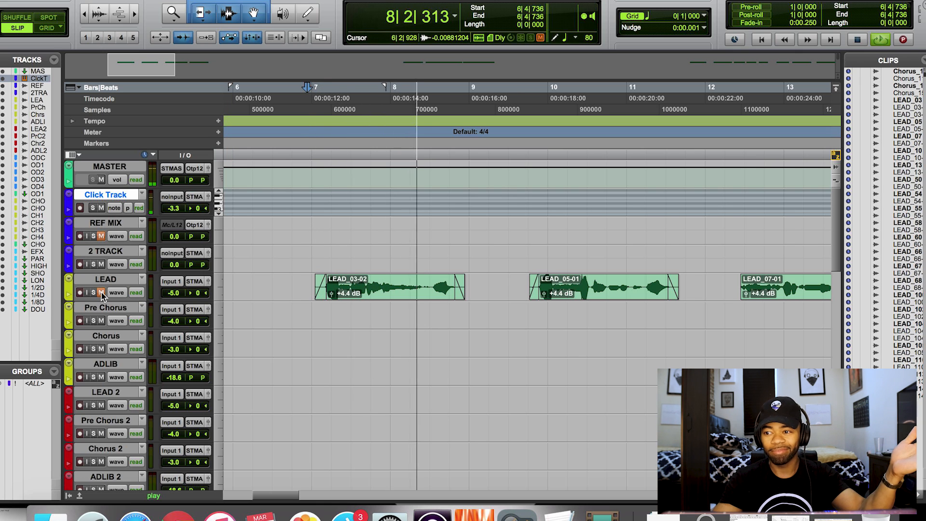
{"action": "key", "text": "space"}
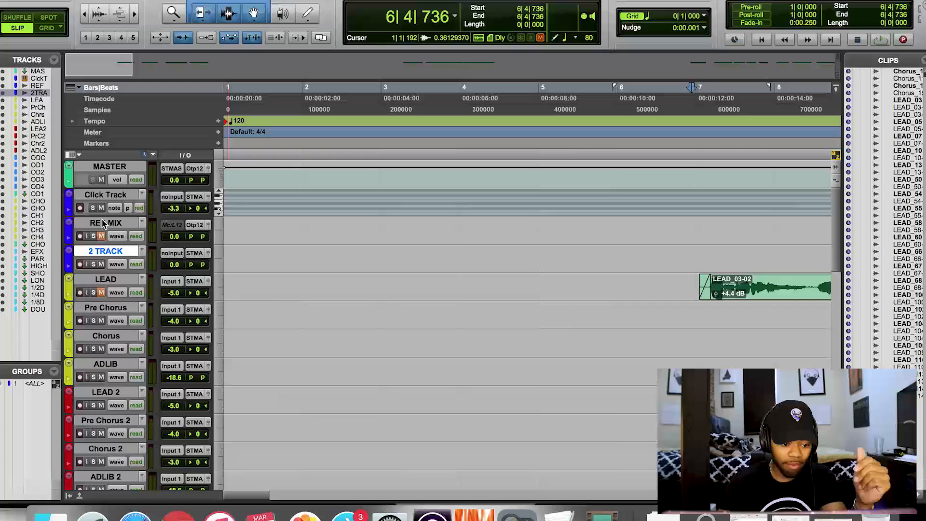
{"action": "left_click", "coordinate": [106, 224]}
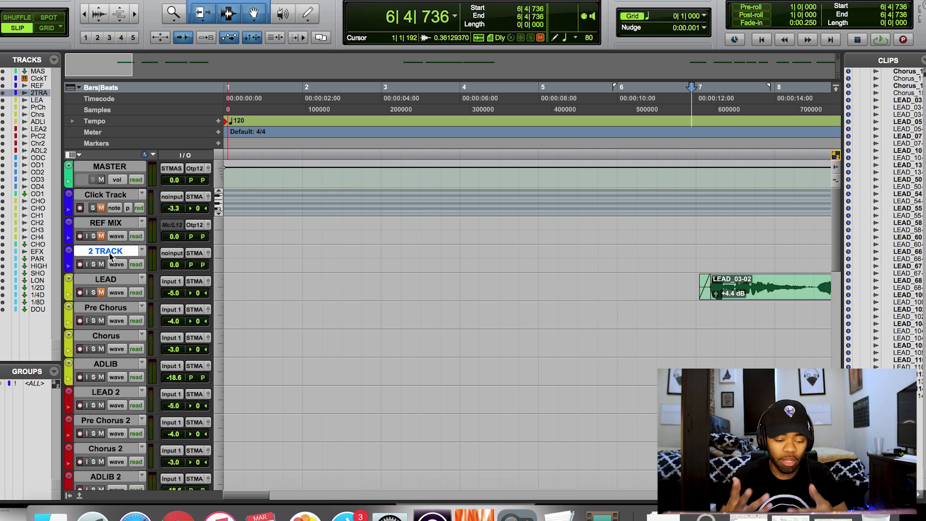
{"action": "scroll", "coordinate": [104, 282], "scroll_direction": "down", "scroll_amount": 3}
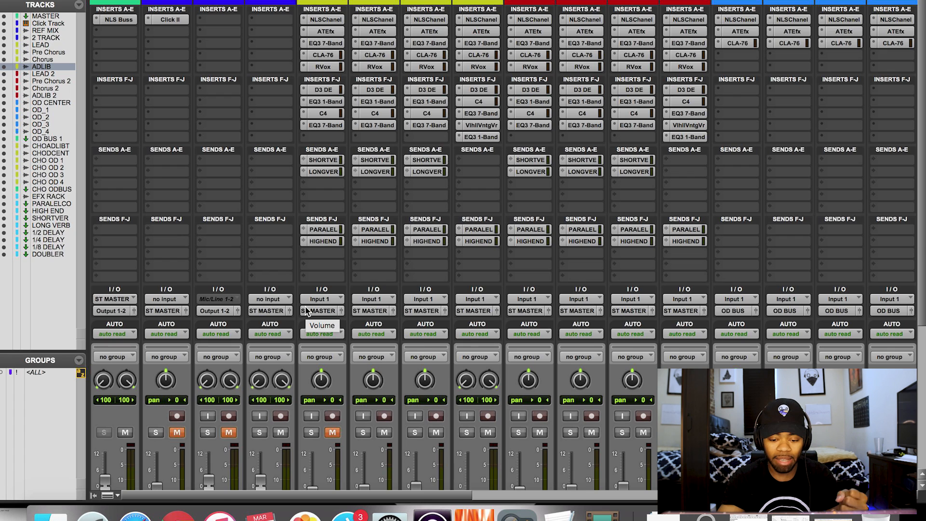
Return to the Edit window and select the LEAD 2 track on the way to the OD tracks.
{"action": "key", "text": "super+equal"}
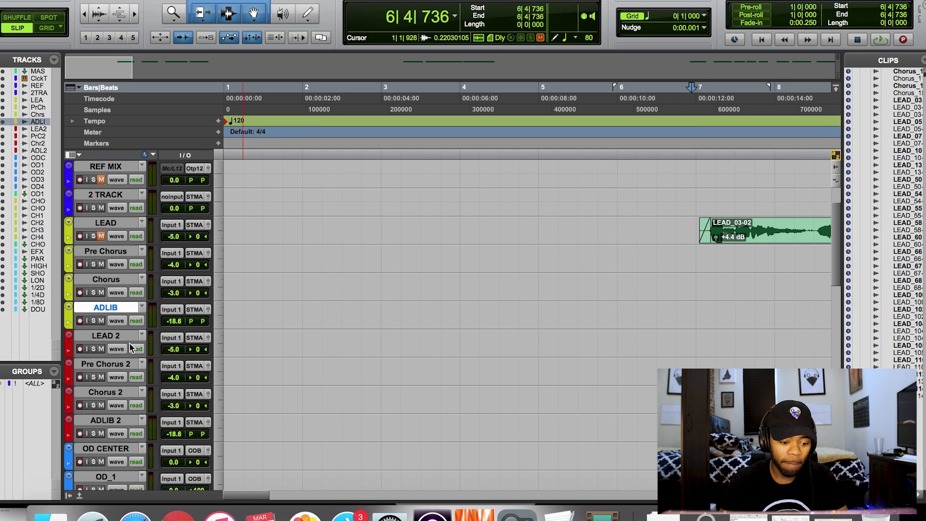
{"action": "scroll", "coordinate": [130, 338], "scroll_direction": "down", "scroll_amount": 4}
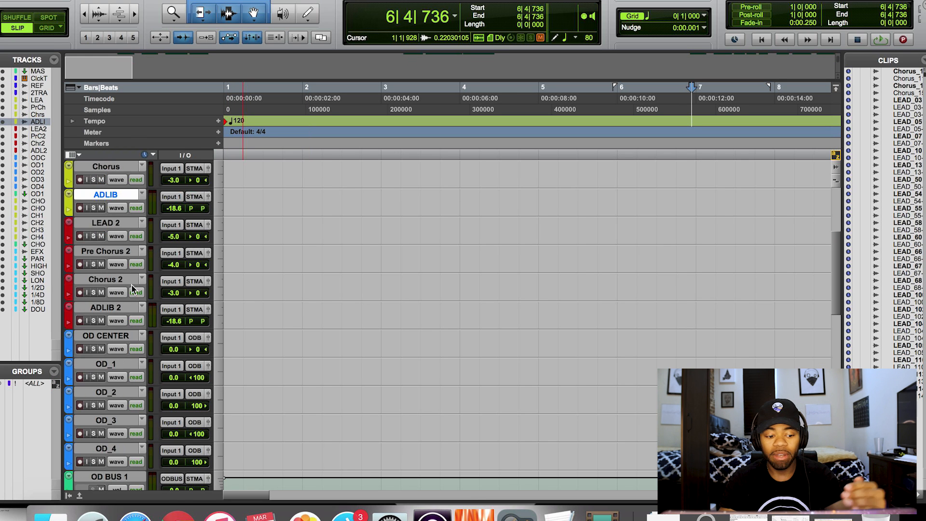
{"action": "left_click", "coordinate": [112, 222]}
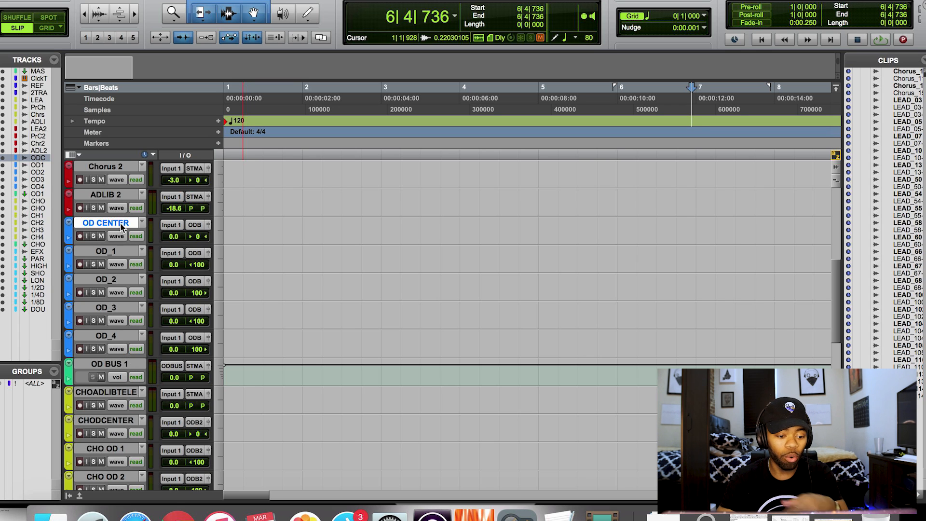
Select the OD_1, OD_2, OD_3 and OD_4 doubler tracks and the OD BUS 1 bus.
{"action": "left_click", "coordinate": [112, 249]}
{"action": "left_click", "coordinate": [110, 281]}
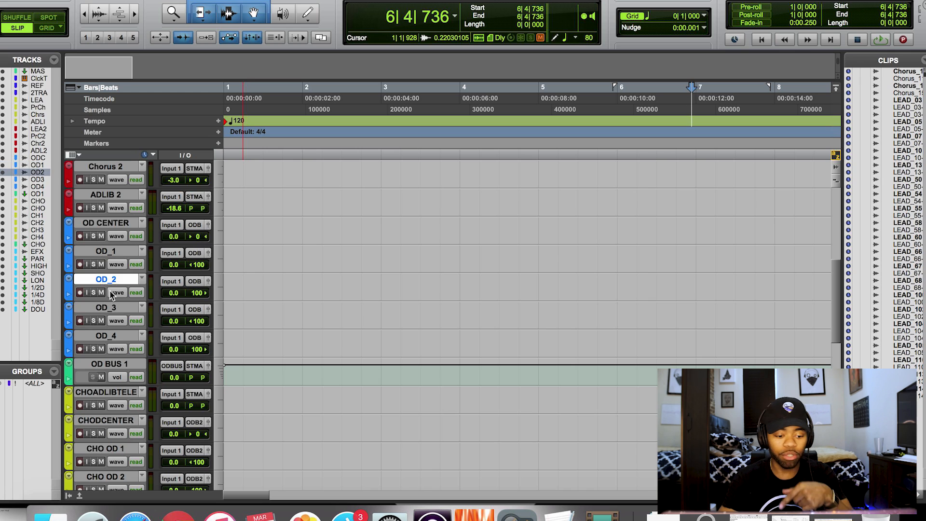
{"action": "left_click", "coordinate": [109, 309]}
{"action": "left_click", "coordinate": [106, 337]}
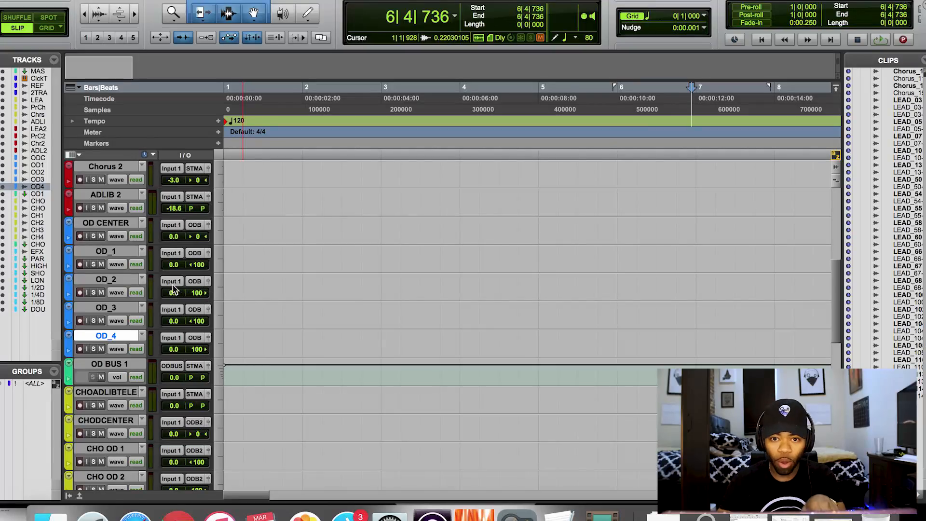
{"action": "left_click", "coordinate": [119, 363]}
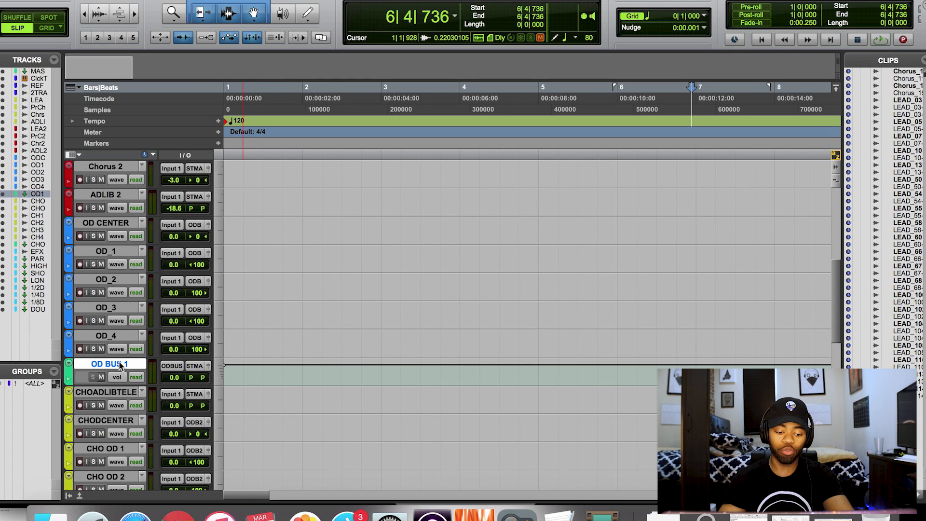
{"action": "scroll", "coordinate": [164, 347], "scroll_direction": "down", "scroll_amount": 4}
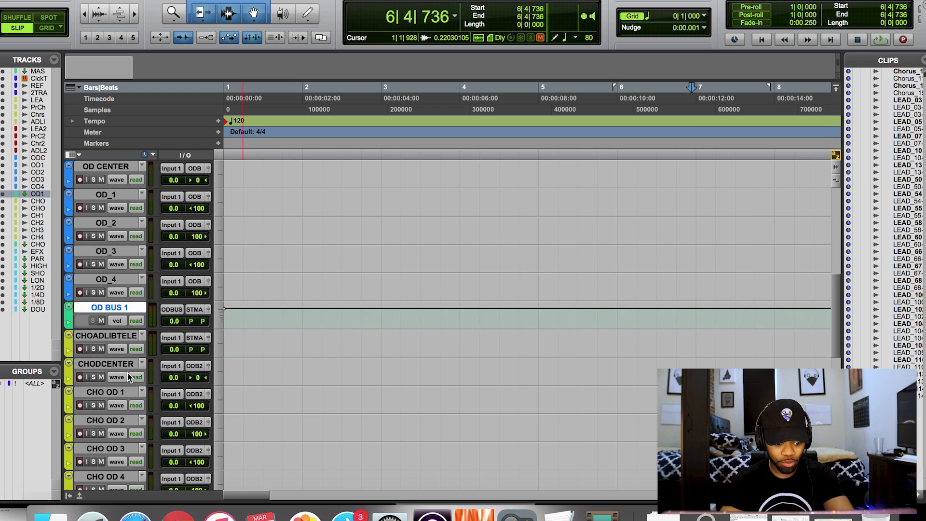
Drop the OD BUS 1 volume to -13.2, reset it to 0.0, and select CHOADLIBTELE.
{"action": "mouse_move", "coordinate": [174, 264]}
{"action": "left_mouse_down"}
{"action": "mouse_move", "coordinate": [172, 278]}
{"action": "mouse_move", "coordinate": [177, 268]}
{"action": "left_mouse_up"}
{"action": "left_click", "coordinate": [174, 265], "text": "alt"}
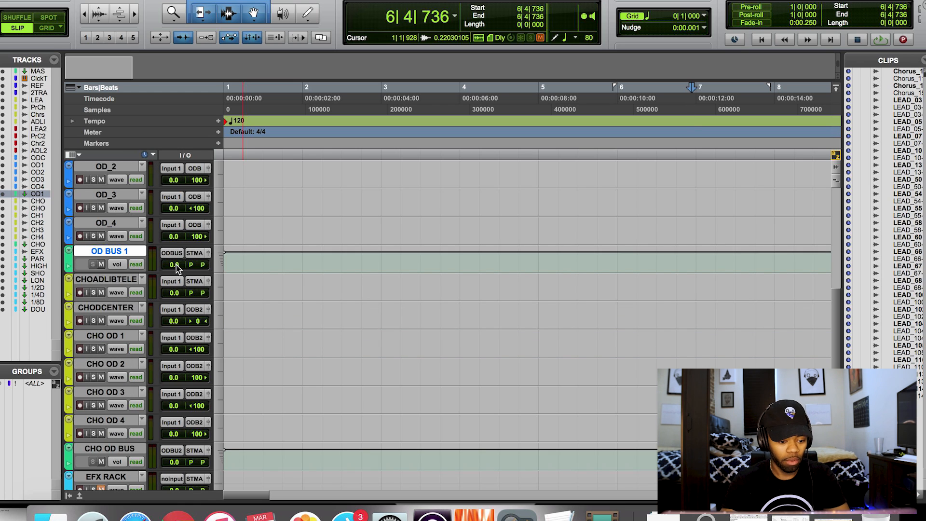
{"action": "left_click", "coordinate": [129, 280]}
{"action": "scroll", "coordinate": [129, 279], "scroll_direction": "down", "scroll_amount": 5}
{"action": "scroll", "coordinate": [129, 282], "scroll_direction": "up", "scroll_amount": 2}
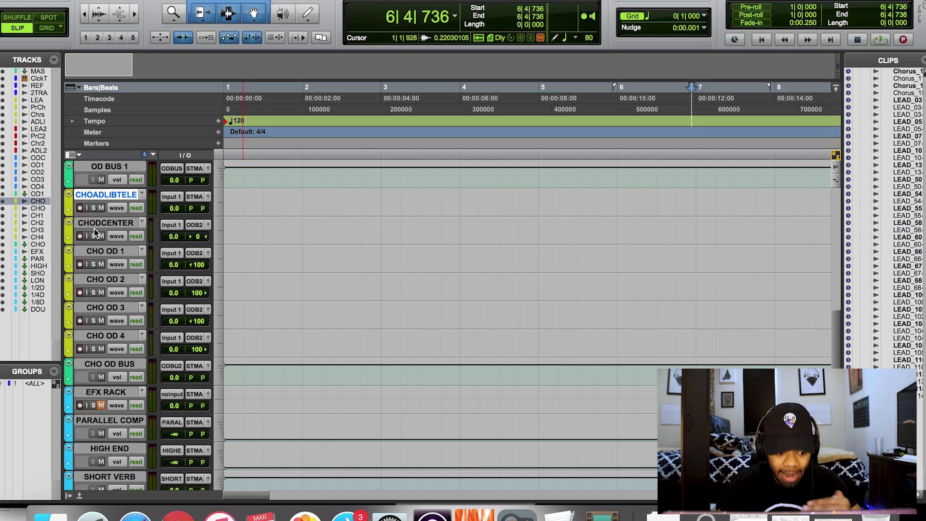
Move name editing to CHODCENTER and select the EFX RACK track.
{"action": "key", "text": "Tab"}
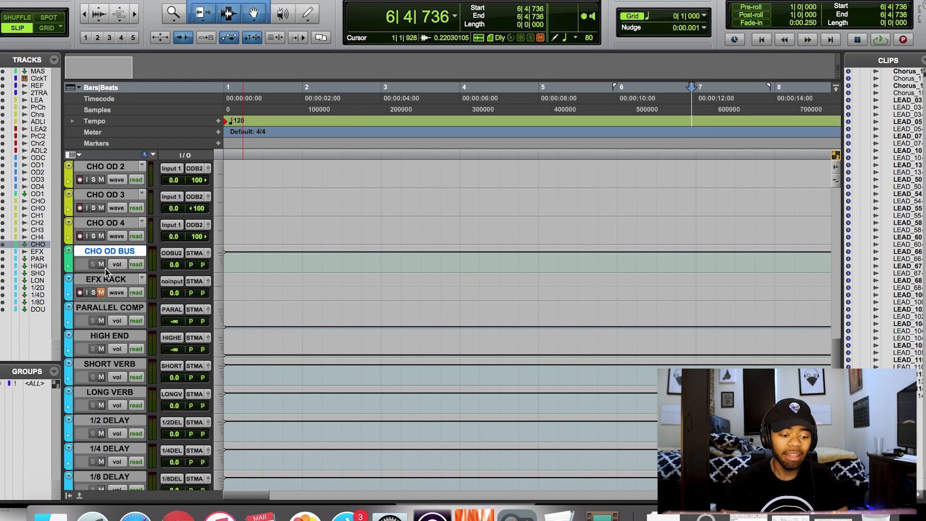
{"action": "left_click", "coordinate": [106, 281]}
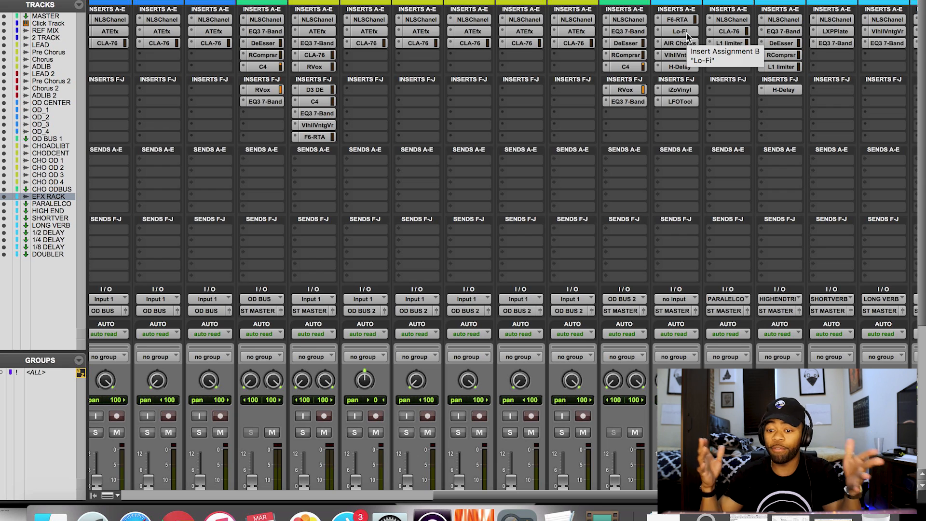
{"action": "mouse_move", "coordinate": [688, 37]}
{"action": "left_mouse_down"}
{"action": "mouse_move", "coordinate": [357, 118]}
{"action": "mouse_move", "coordinate": [181, 103]}
{"action": "mouse_move", "coordinate": [595, 103]}
{"action": "mouse_move", "coordinate": [796, 153]}
{"action": "mouse_move", "coordinate": [690, 73]}
{"action": "mouse_move", "coordinate": [684, 40]}
{"action": "left_mouse_up"}
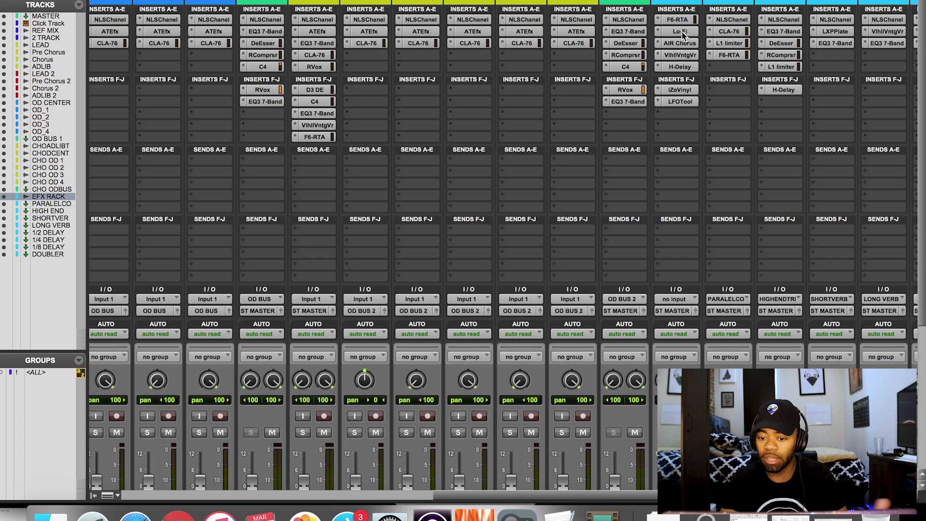
{"action": "left_click", "coordinate": [681, 32]}
{"action": "left_click_drag", "start_coordinate": [588, 1], "coordinate": [461, 1]}
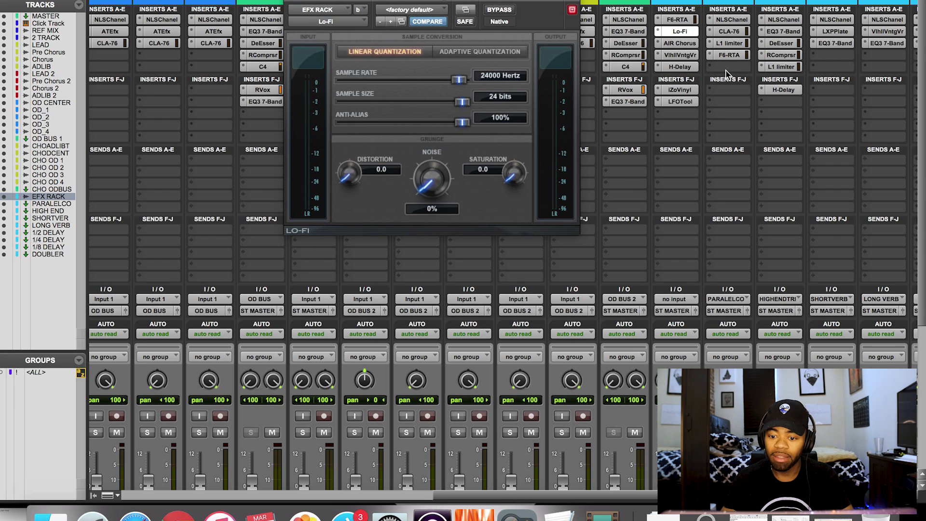
{"action": "left_click", "coordinate": [681, 43]}
{"action": "left_click", "coordinate": [681, 55]}
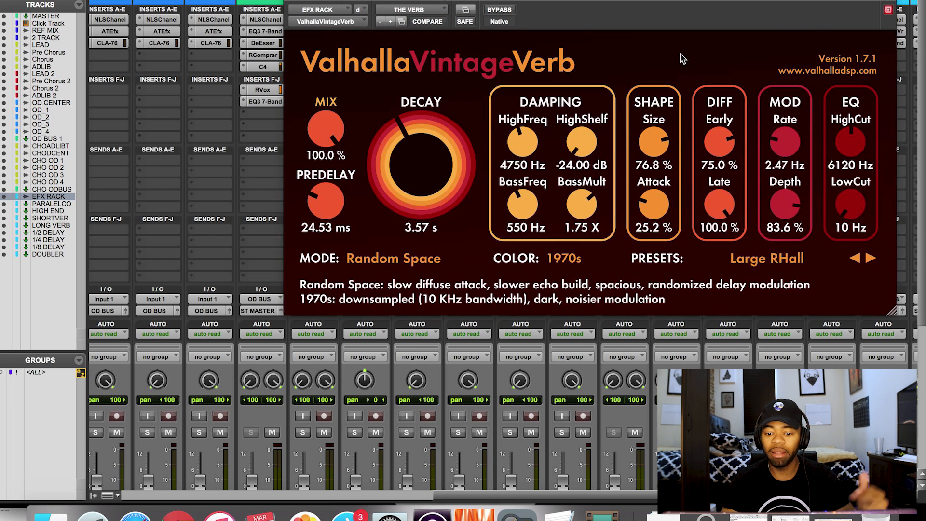
{"action": "key", "text": "super+w"}
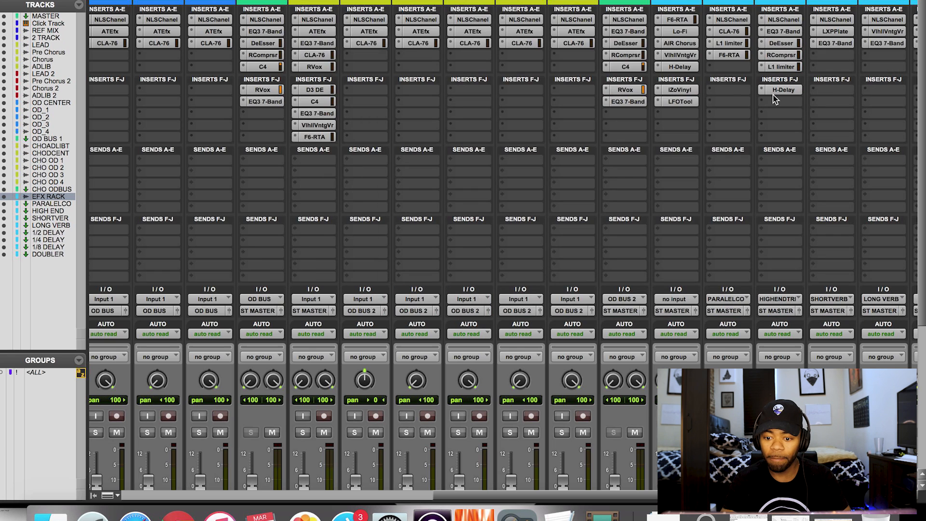
{"action": "left_click", "coordinate": [680, 68]}
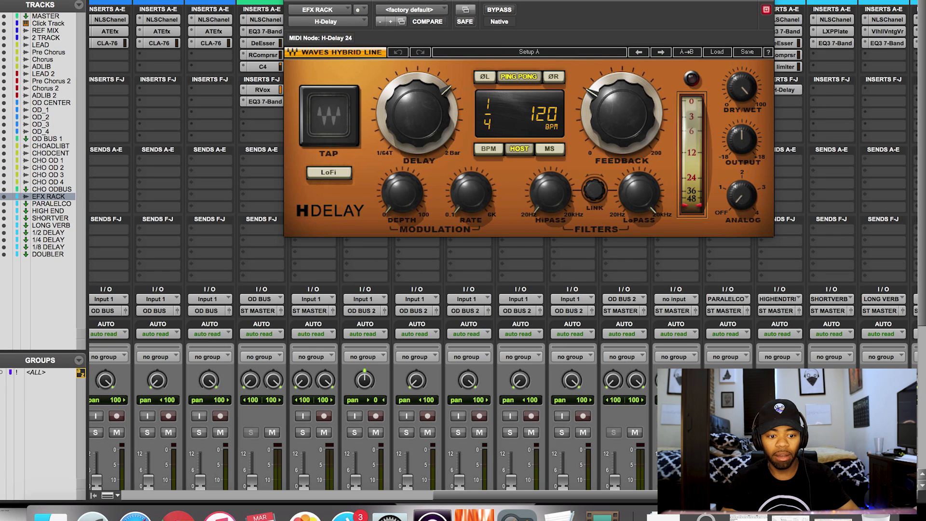
{"action": "left_click_drag", "start_coordinate": [294, 0], "coordinate": [295, 2]}
{"action": "key", "text": "super+w"}
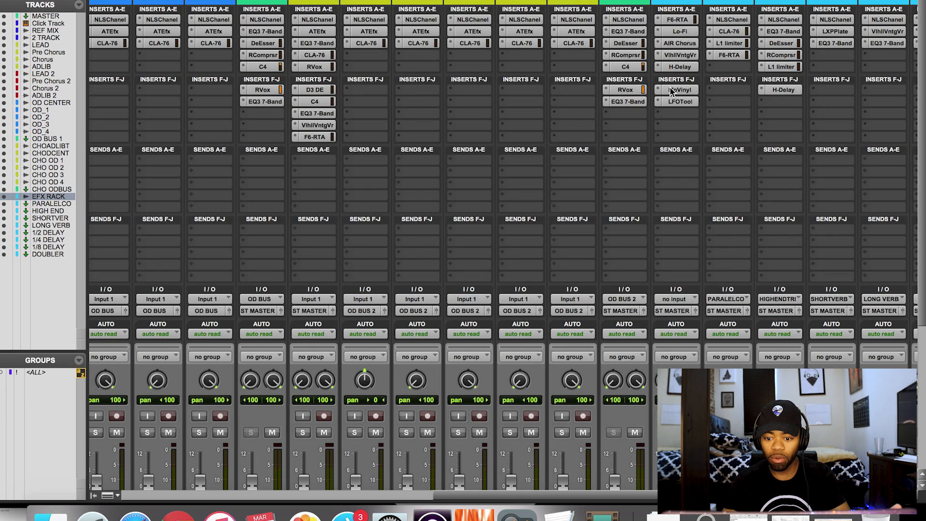
{"action": "left_click", "coordinate": [673, 90]}
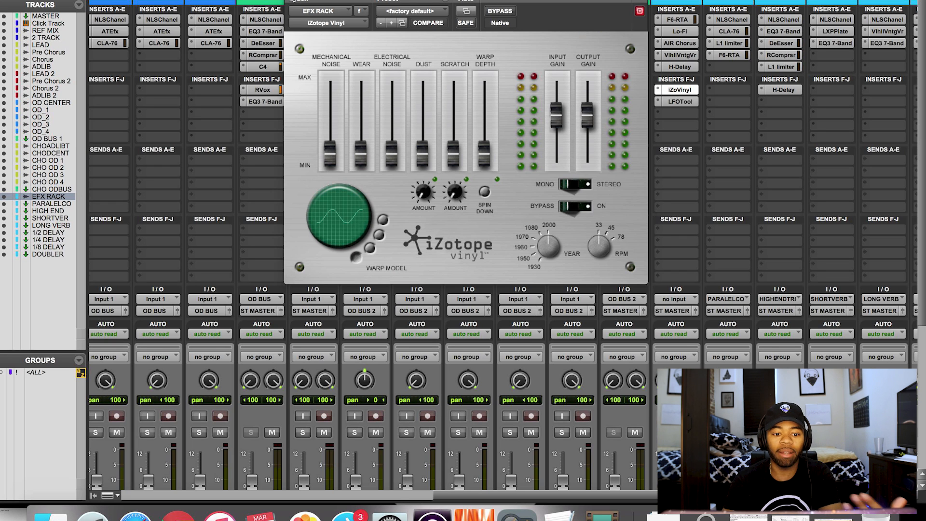
{"action": "key", "text": "super+w"}
{"action": "left_click", "coordinate": [670, 102]}
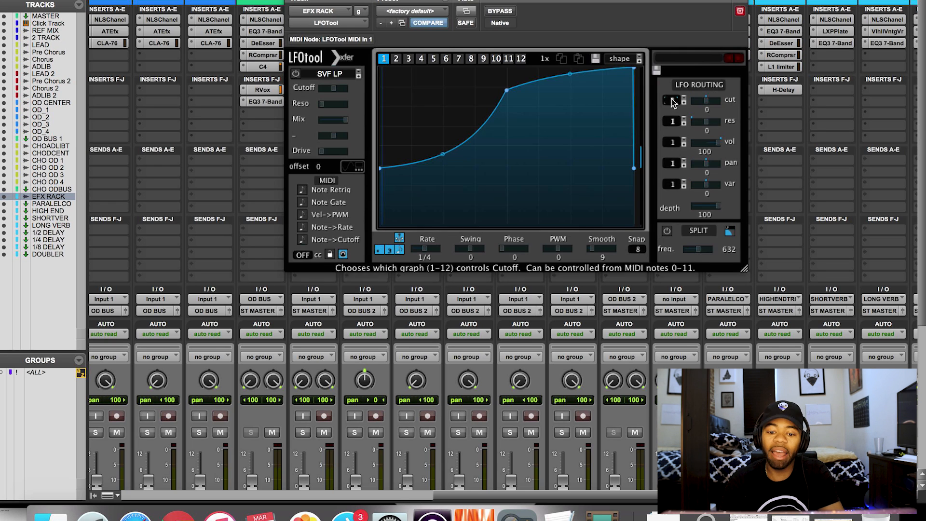
{"action": "key", "text": "super+w"}
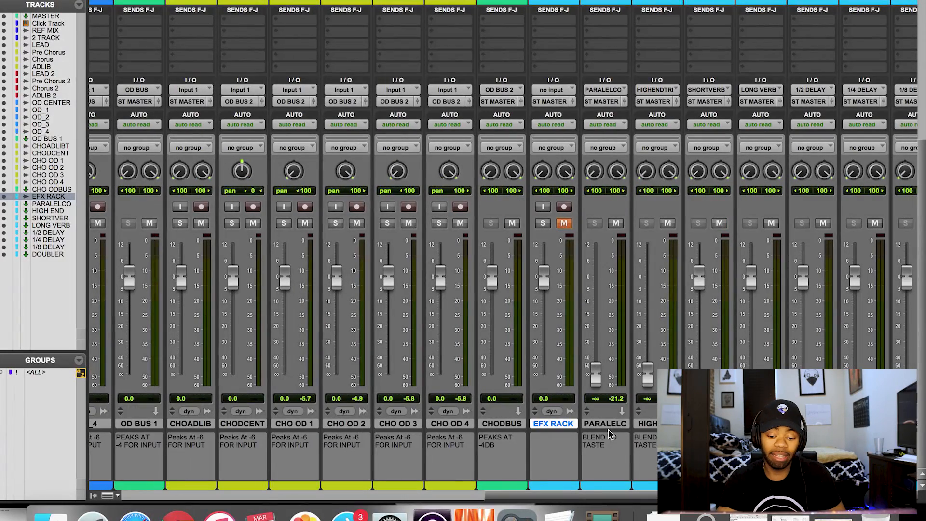
Select the returns from PARALELCO through DOUBLER, then switch to the Edit window timeline.
{"action": "left_click", "coordinate": [608, 427]}
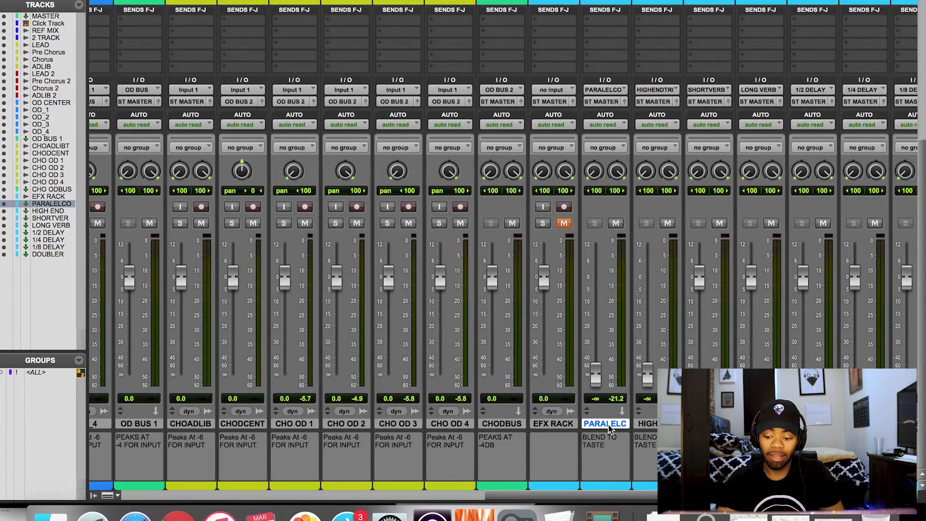
{"action": "scroll", "coordinate": [627, 429], "scroll_direction": "right", "scroll_amount": 3}
{"action": "left_click", "coordinate": [844, 423], "text": "shift"}
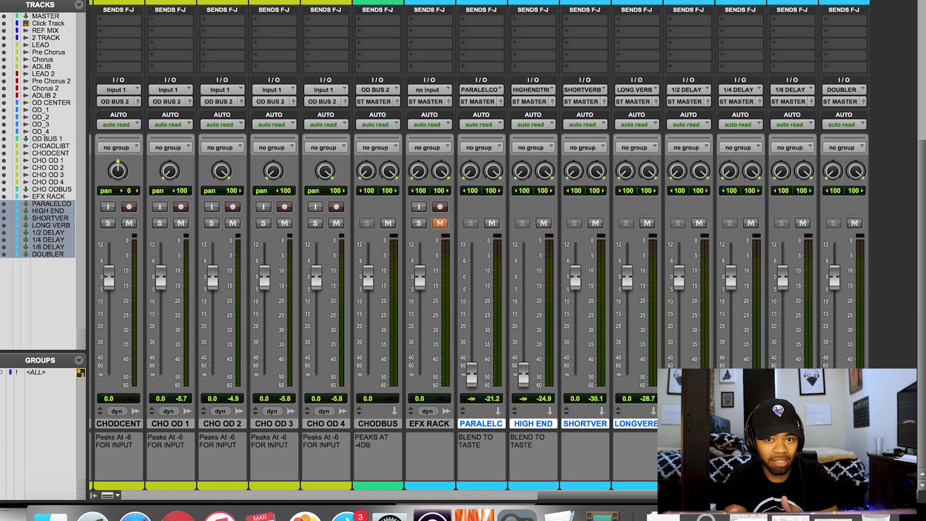
{"action": "scroll", "coordinate": [487, 241], "scroll_direction": "up", "scroll_amount": 10}
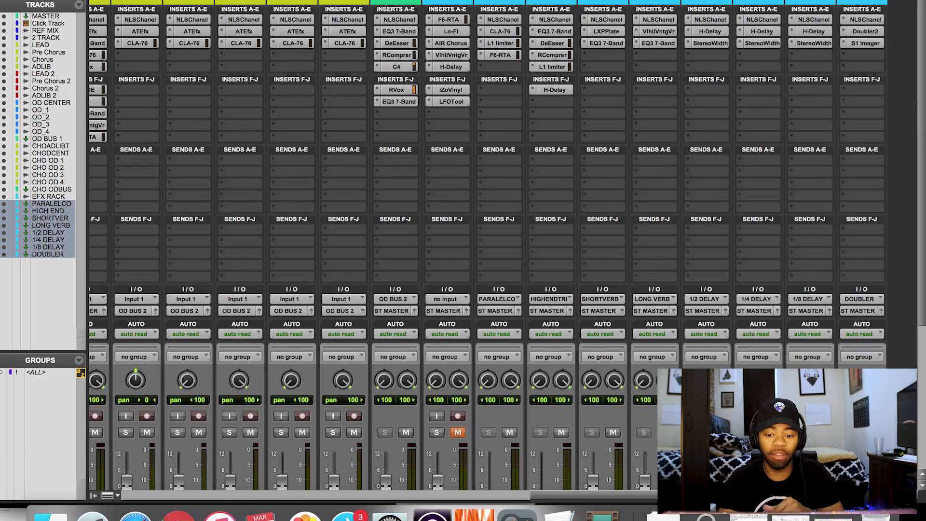
{"action": "scroll", "coordinate": [704, 204], "scroll_direction": "down", "scroll_amount": 10}
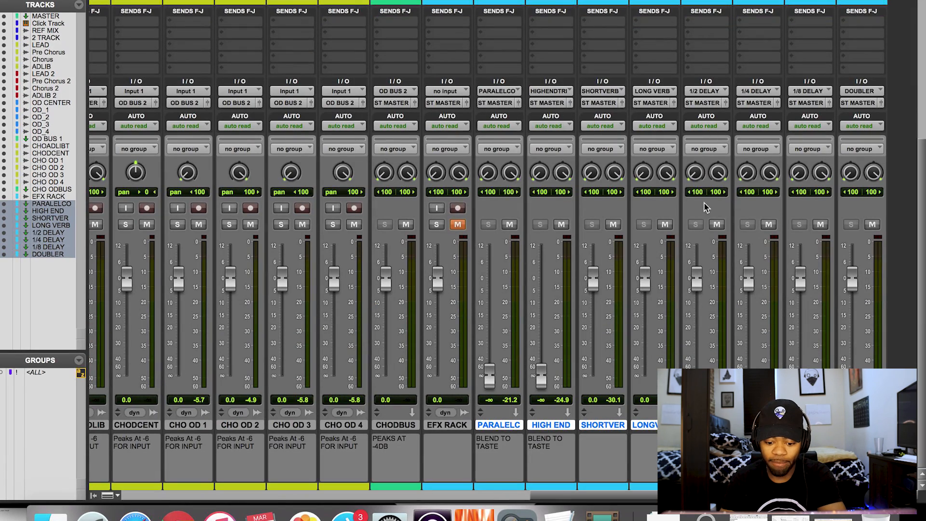
{"action": "scroll", "coordinate": [581, 186], "scroll_direction": "up", "scroll_amount": 10}
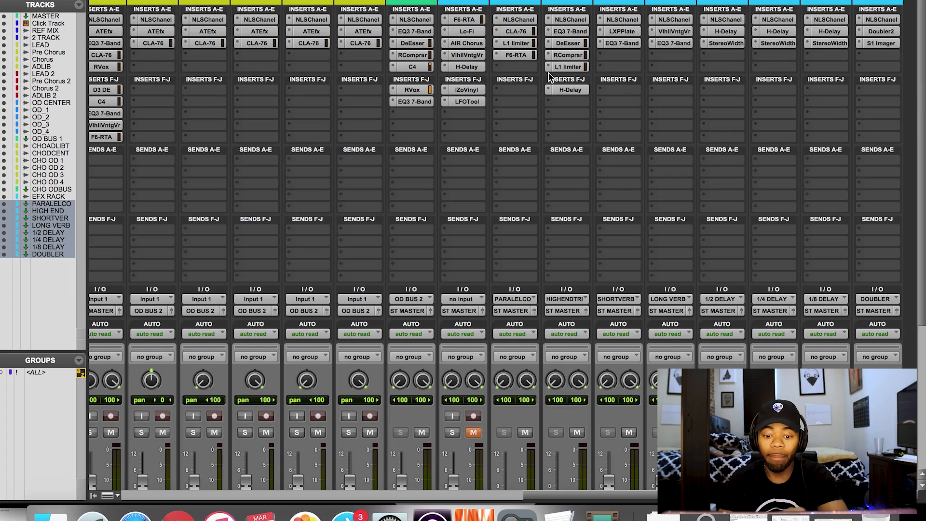
{"action": "scroll", "coordinate": [548, 72], "scroll_direction": "down", "scroll_amount": 1}
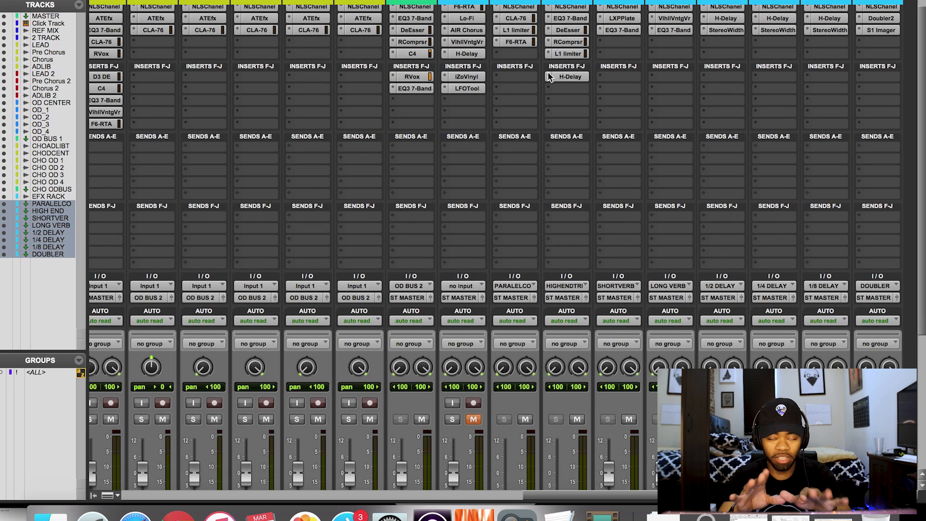
{"action": "scroll", "coordinate": [549, 75], "scroll_direction": "up", "scroll_amount": 1}
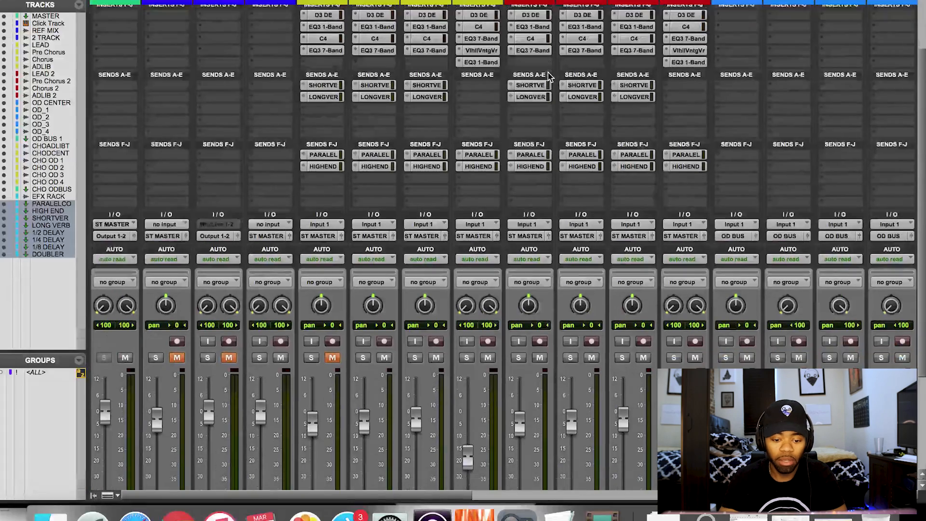
{"action": "key", "text": "super+equal"}
Place the playhead before the LEAD clip and raise the PARALELCO return to -13.7 dB.
{"action": "scroll", "coordinate": [245, 230], "scroll_direction": "up", "scroll_amount": 10}
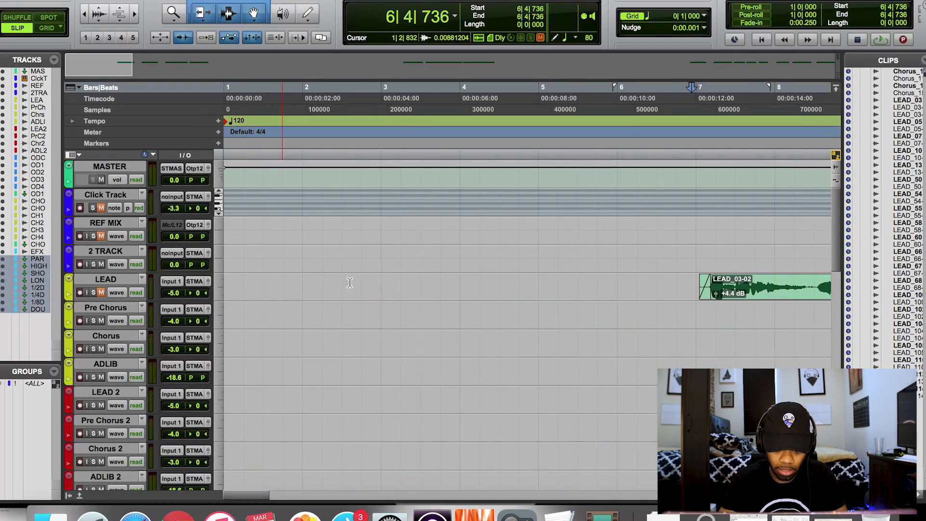
{"action": "left_click", "coordinate": [695, 284]}
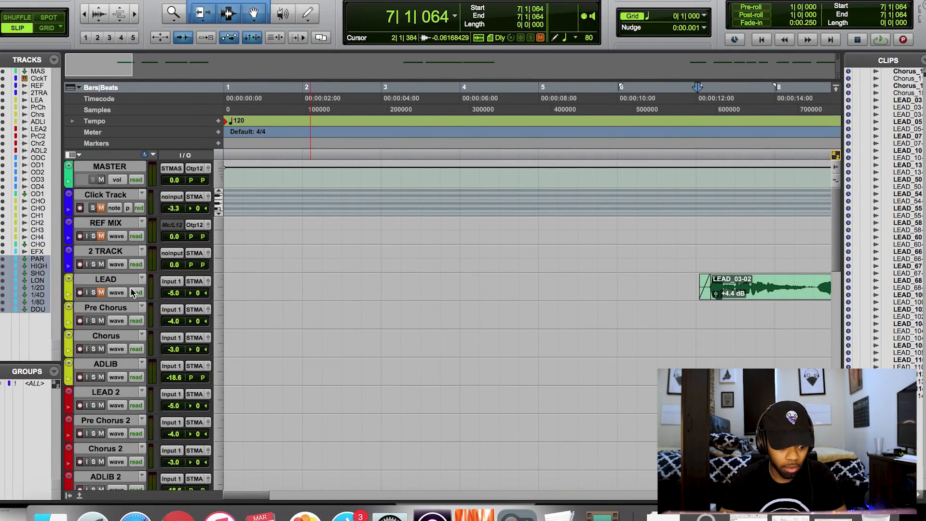
{"action": "key", "text": "super+equal"}
{"action": "scroll", "coordinate": [475, 227], "scroll_direction": "down", "scroll_amount": 10}
{"action": "scroll", "coordinate": [474, 226], "scroll_direction": "right", "scroll_amount": 15}
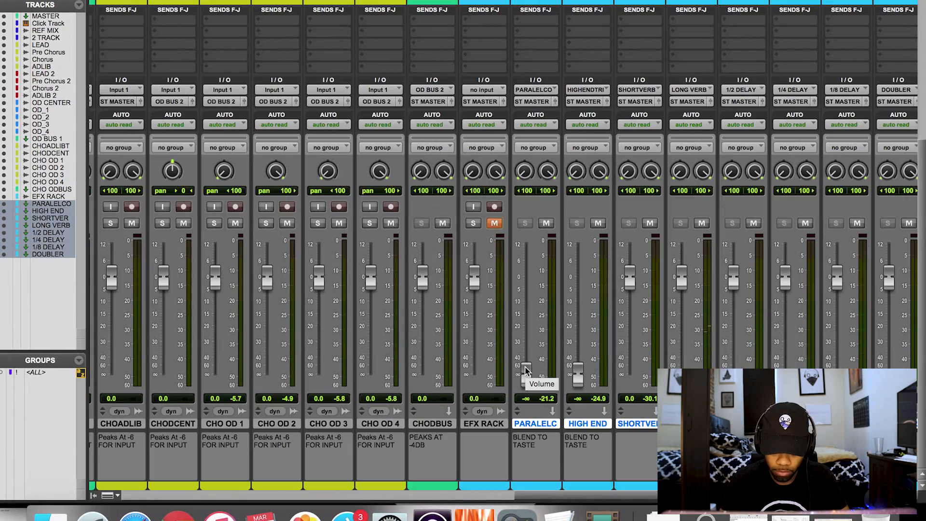
{"action": "left_click_drag", "start_coordinate": [526, 371], "coordinate": [526, 306]}
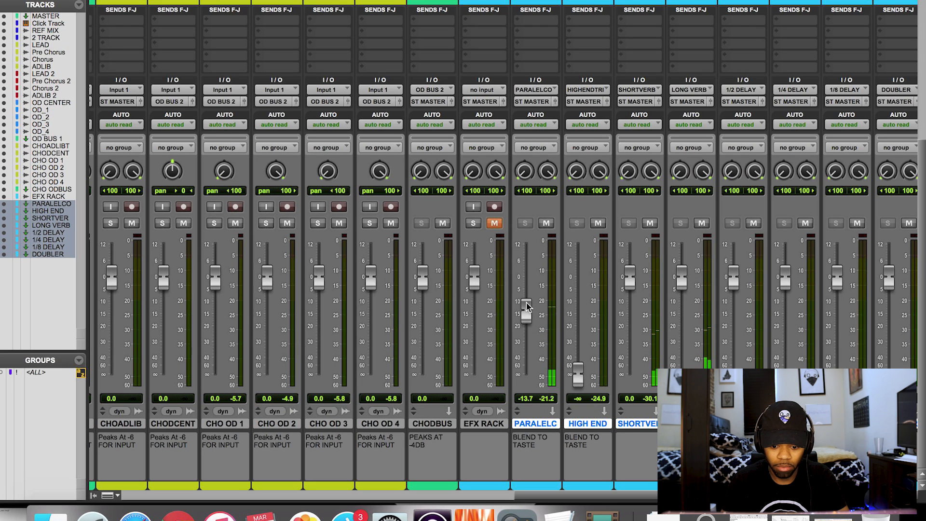
Play the lead vocal and compare the PARALELCO return muted versus unmuted.
{"action": "key", "text": "super+equal"}
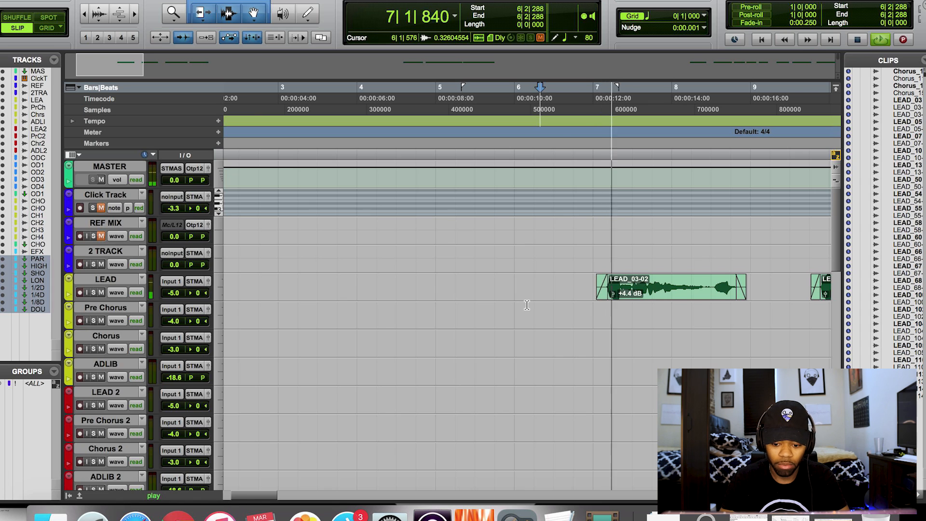
{"action": "key", "text": "super+equal"}
{"action": "left_click", "coordinate": [546, 224]}
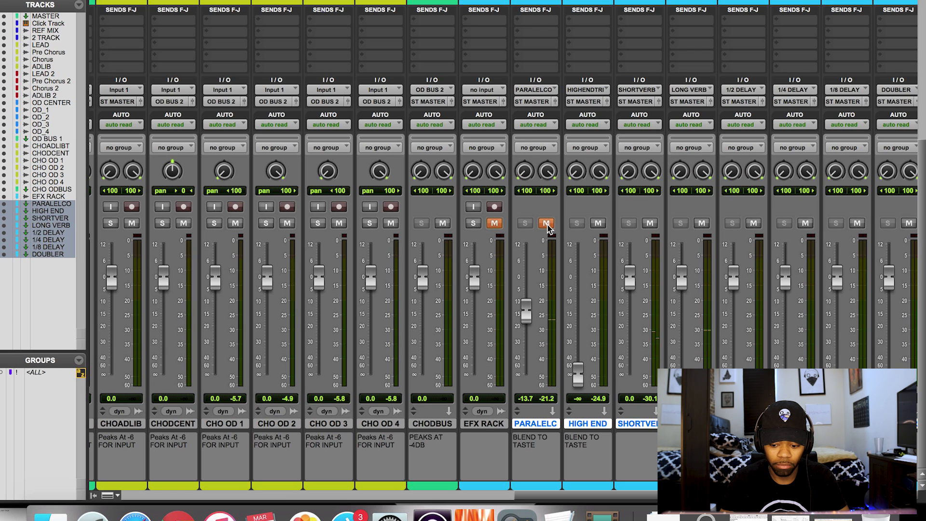
{"action": "left_click", "coordinate": [546, 224]}
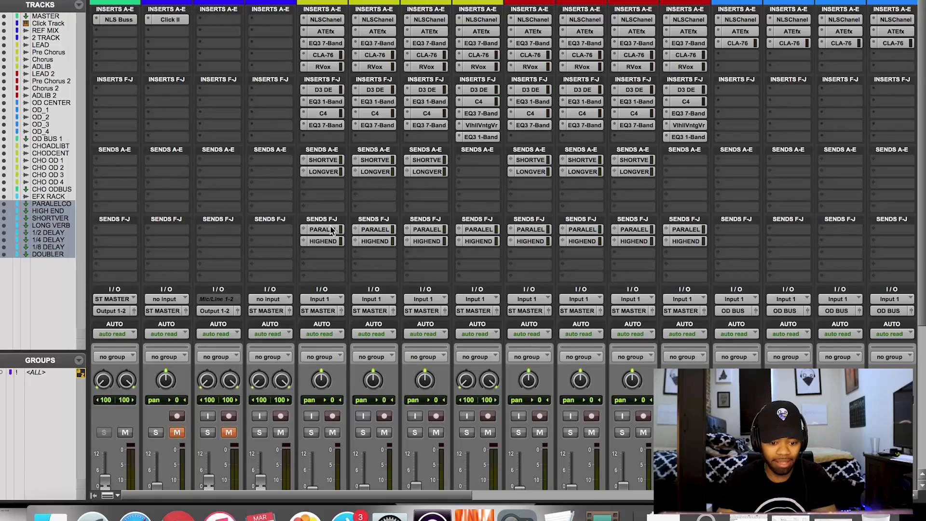
{"action": "left_click", "coordinate": [331, 230]}
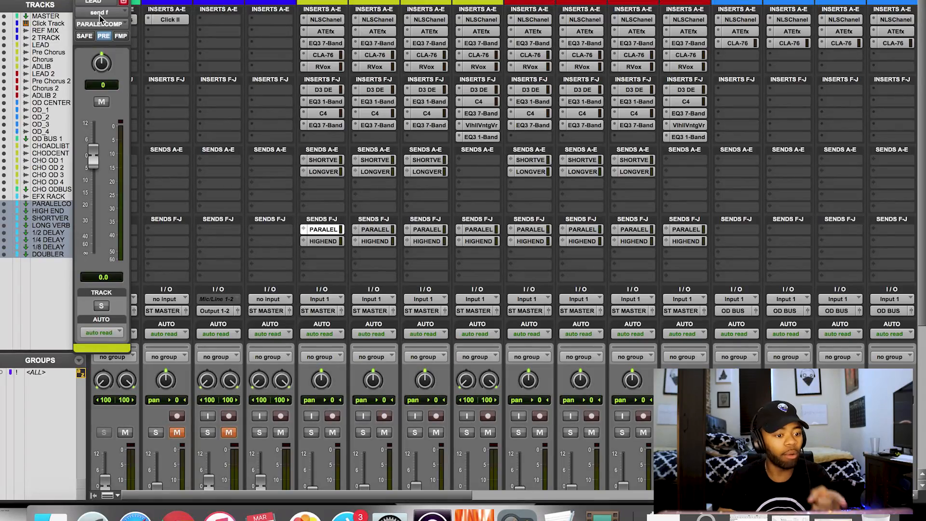
{"action": "left_click", "coordinate": [78, 1]}
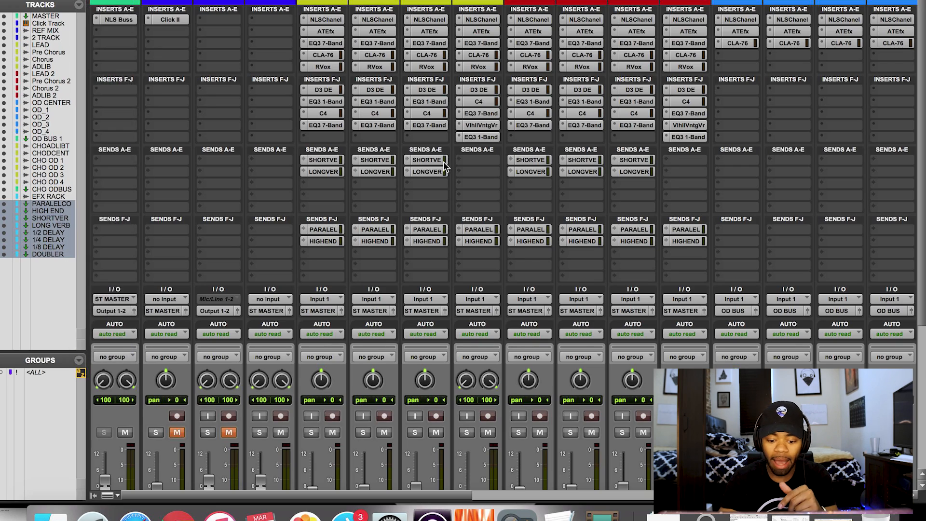
{"action": "scroll", "coordinate": [443, 167], "scroll_direction": "right", "scroll_amount": 20}
{"action": "scroll", "coordinate": [443, 166], "scroll_direction": "down", "scroll_amount": 5}
{"action": "scroll", "coordinate": [475, 303], "scroll_direction": "up", "scroll_amount": 10}
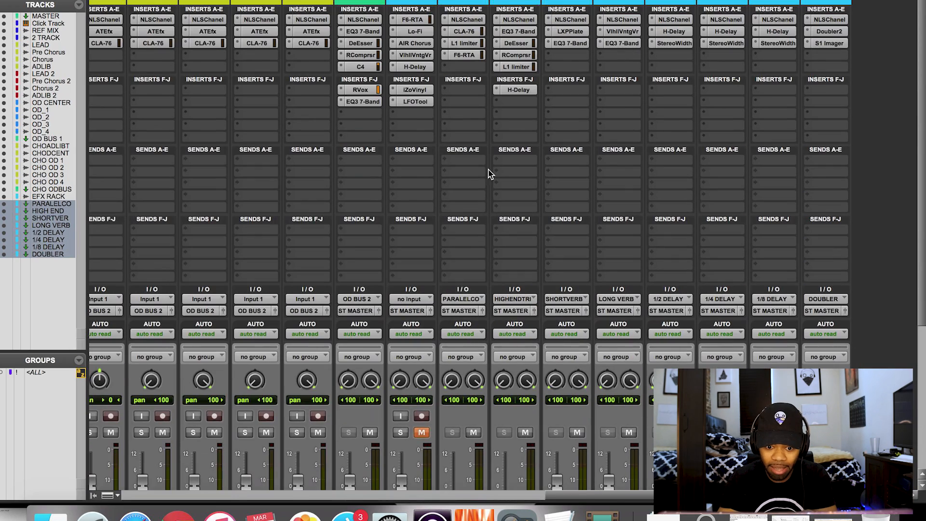
{"action": "scroll", "coordinate": [486, 399], "scroll_direction": "down", "scroll_amount": 5}
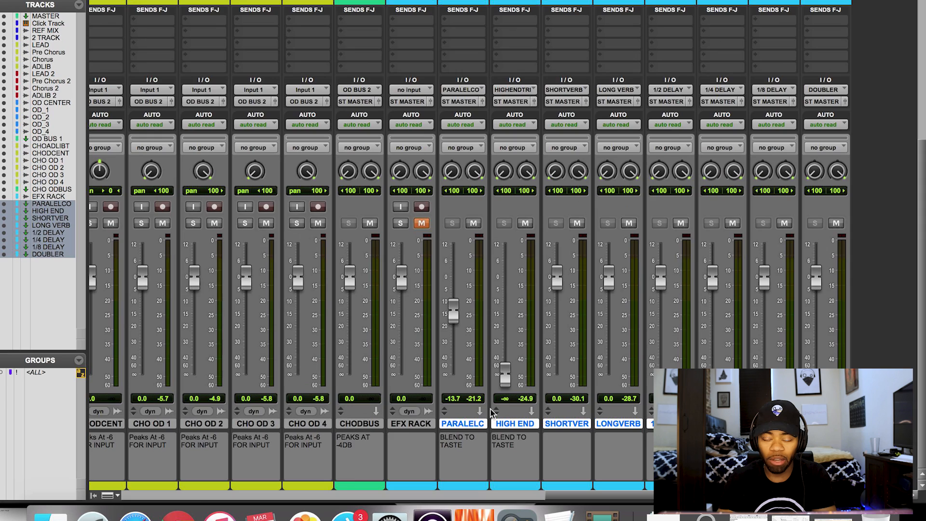
{"action": "scroll", "coordinate": [471, 57], "scroll_direction": "up", "scroll_amount": 8}
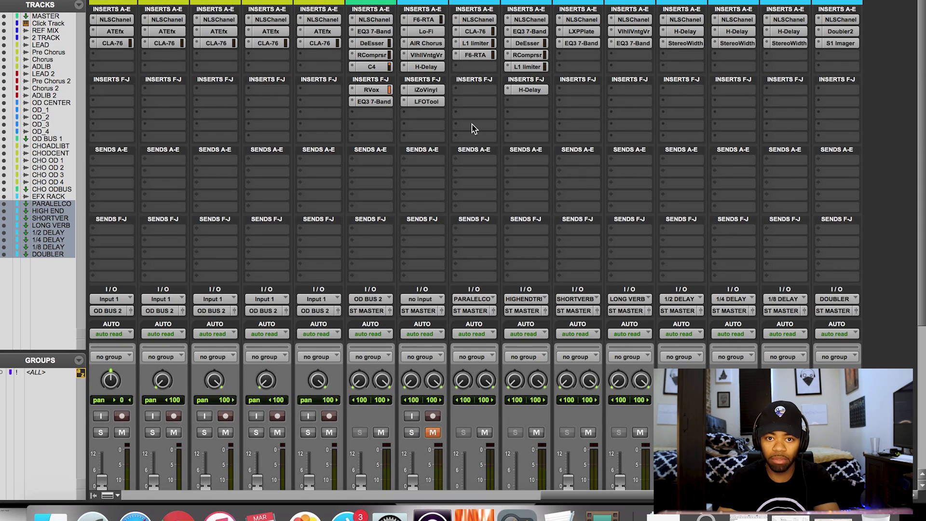
{"action": "scroll", "coordinate": [471, 128], "scroll_direction": "down", "scroll_amount": 5}
{"action": "scroll", "coordinate": [473, 127], "scroll_direction": "down", "scroll_amount": 1}
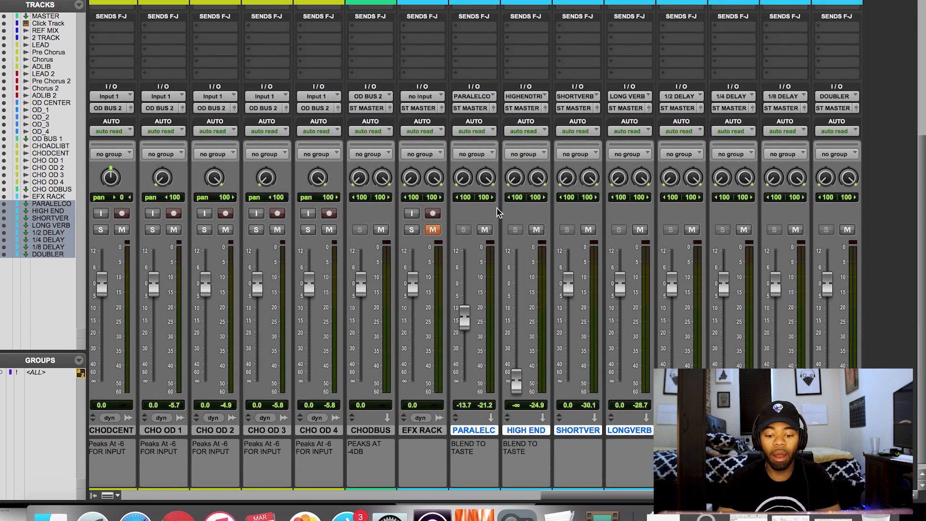
{"action": "left_click", "coordinate": [488, 233]}
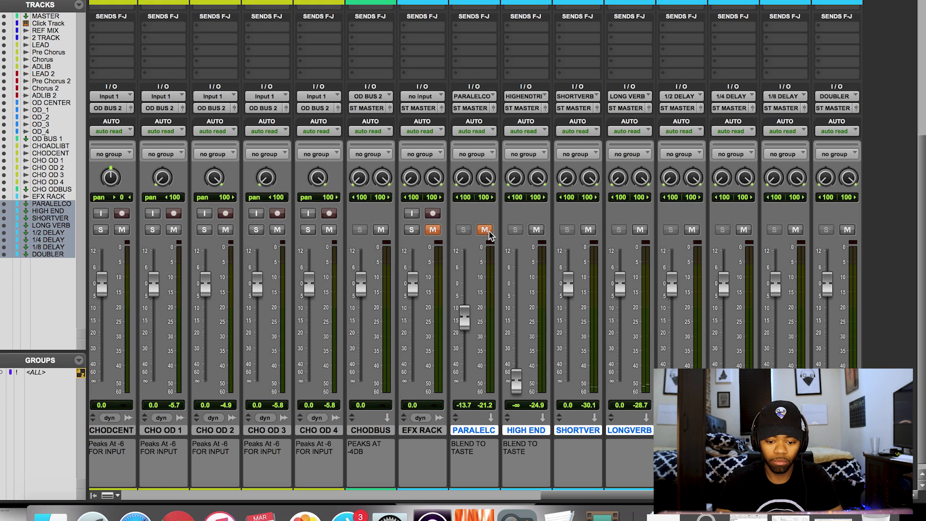
{"action": "left_click", "coordinate": [488, 233]}
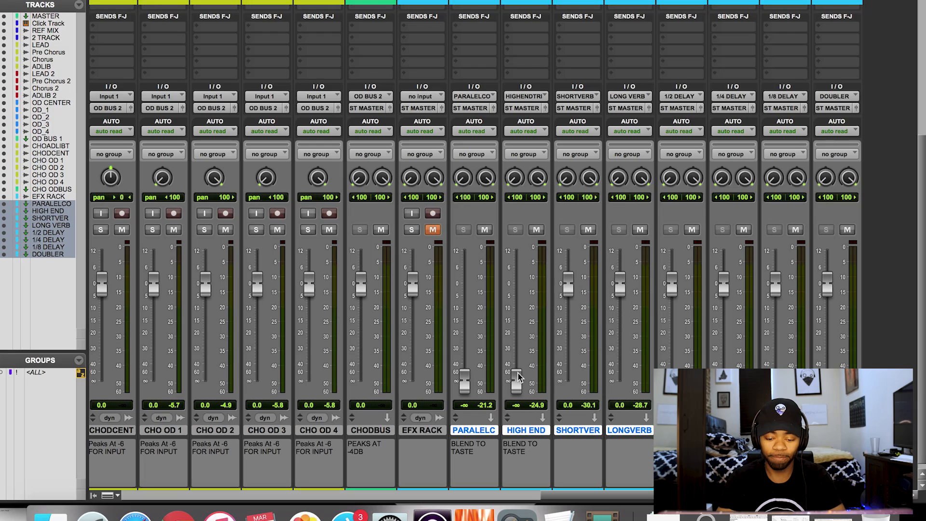
Set the HIGH END return fader to about -17.4 dB and mute it.
{"action": "left_click_drag", "start_coordinate": [519, 378], "coordinate": [518, 373]}
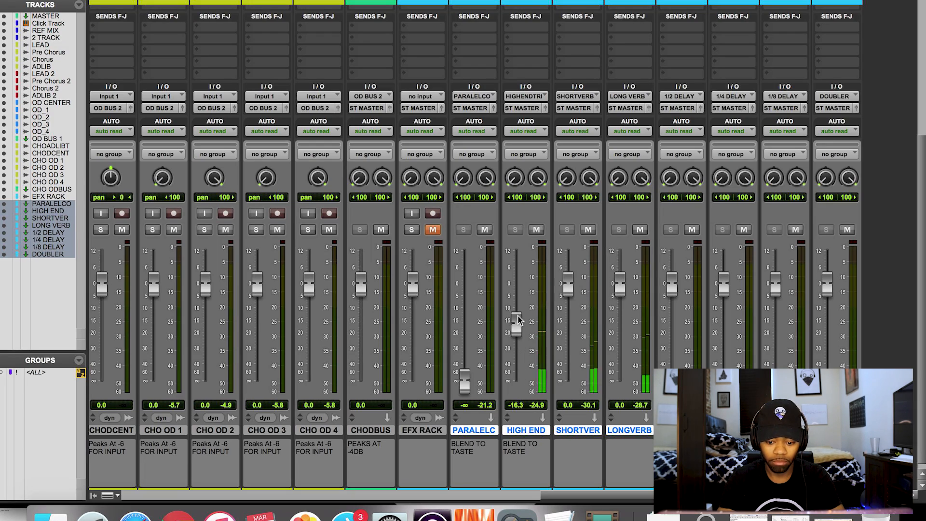
{"action": "left_click_drag", "start_coordinate": [518, 320], "coordinate": [519, 323]}
{"action": "left_click", "coordinate": [536, 230]}
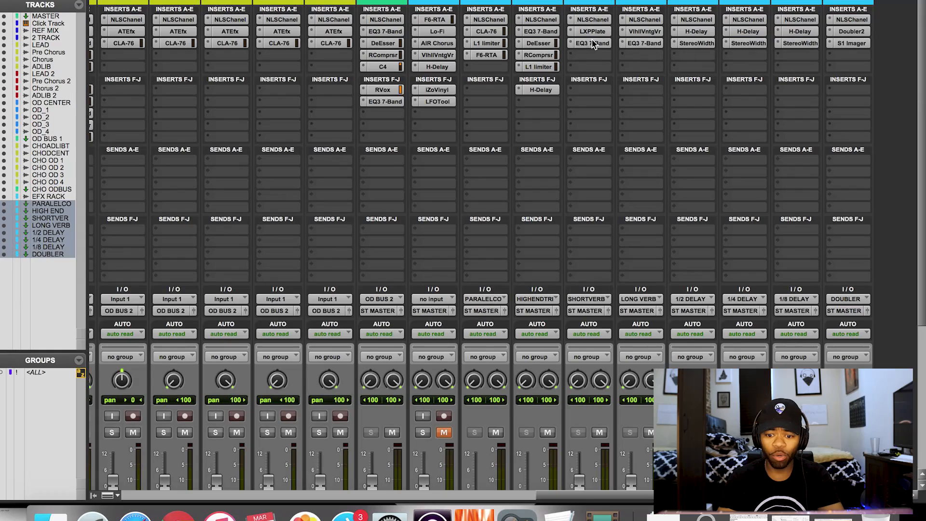
Show the LEAD track's SHORT VERB send level in the mixer.
{"action": "scroll", "coordinate": [592, 32], "scroll_direction": "left", "scroll_amount": 20}
{"action": "scroll", "coordinate": [595, 32], "scroll_direction": "down", "scroll_amount": 1}
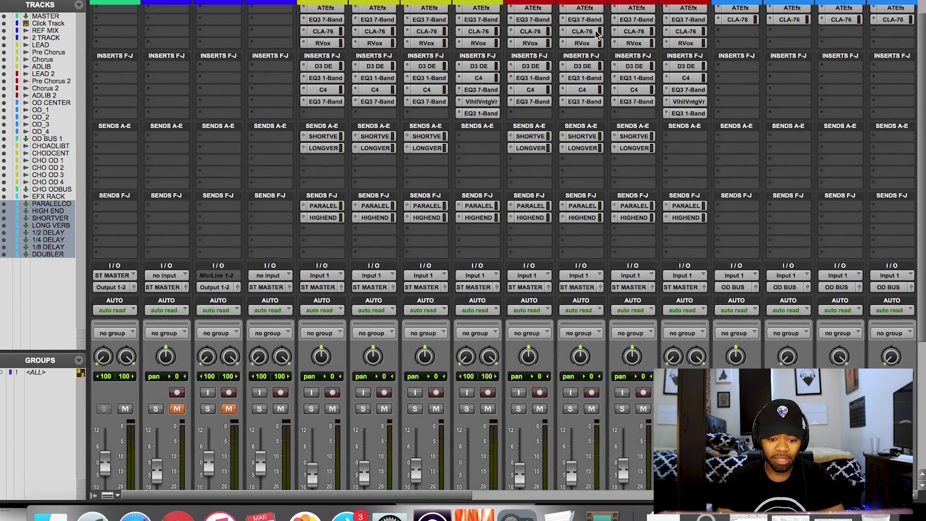
{"action": "left_click", "coordinate": [324, 137]}
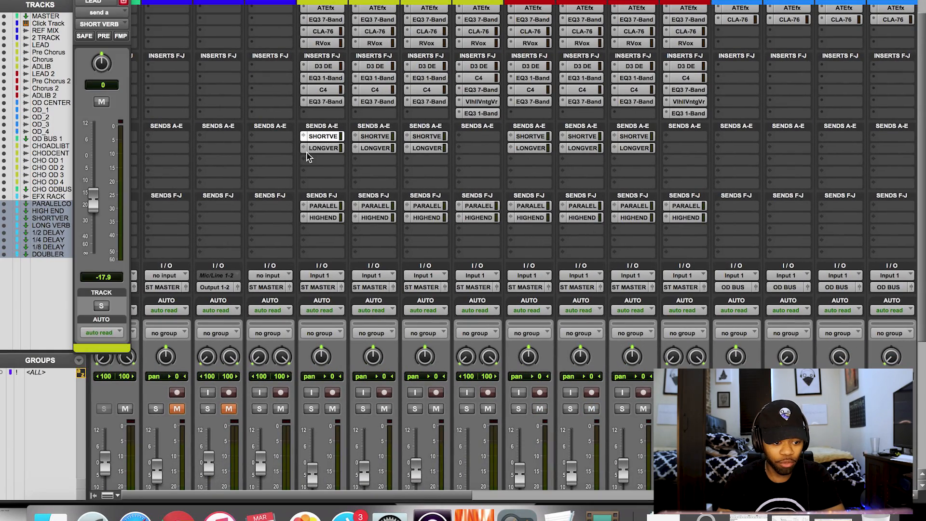
{"action": "scroll", "coordinate": [308, 157], "scroll_direction": "right", "scroll_amount": 10}
{"action": "scroll", "coordinate": [308, 157], "scroll_direction": "up", "scroll_amount": 1}
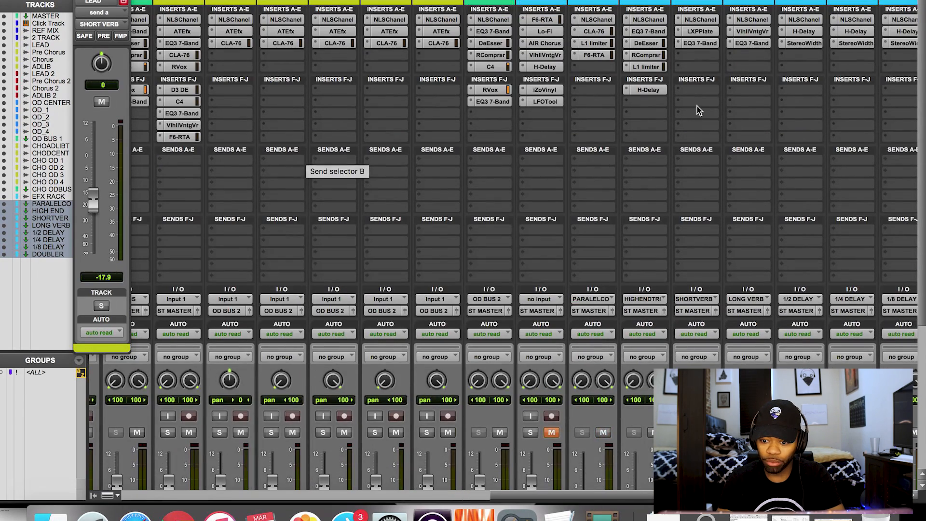
{"action": "scroll", "coordinate": [748, 63], "scroll_direction": "right", "scroll_amount": 2}
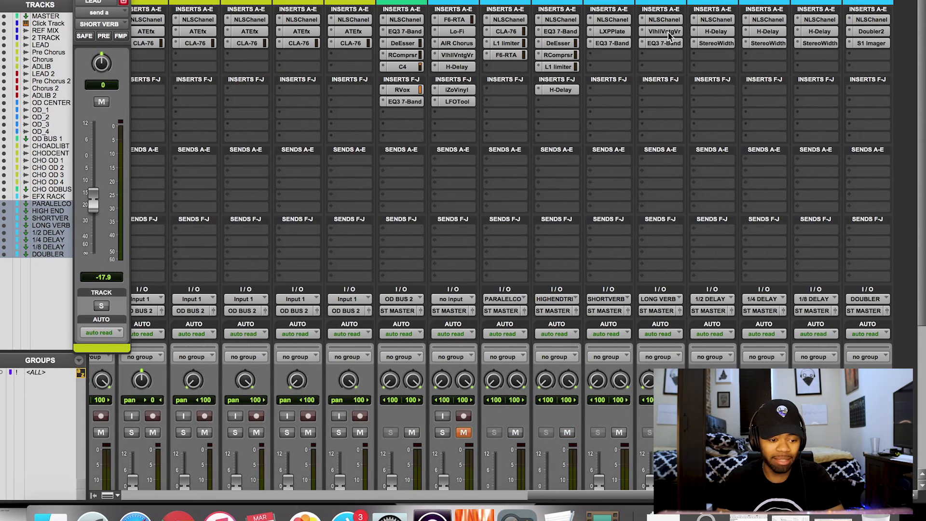
{"action": "scroll", "coordinate": [592, 83], "scroll_direction": "left", "scroll_amount": 6}
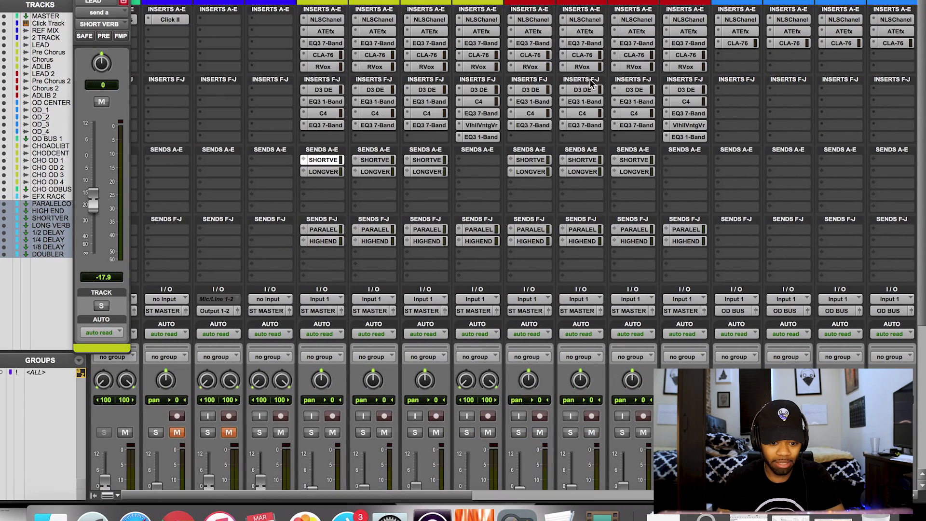
Raise the LEAD long reverb send to -9.9 dB, leaving its mute off.
{"action": "left_click", "coordinate": [316, 172]}
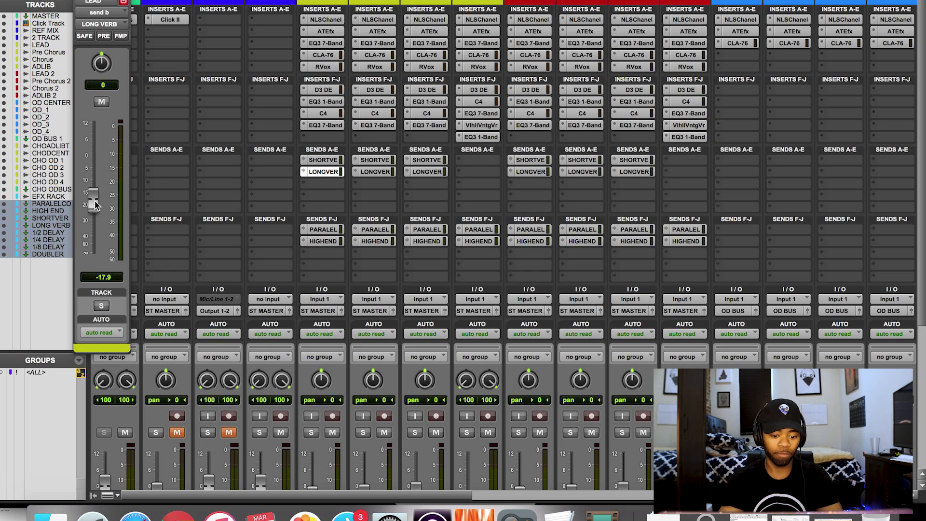
{"action": "left_click", "coordinate": [95, 175]}
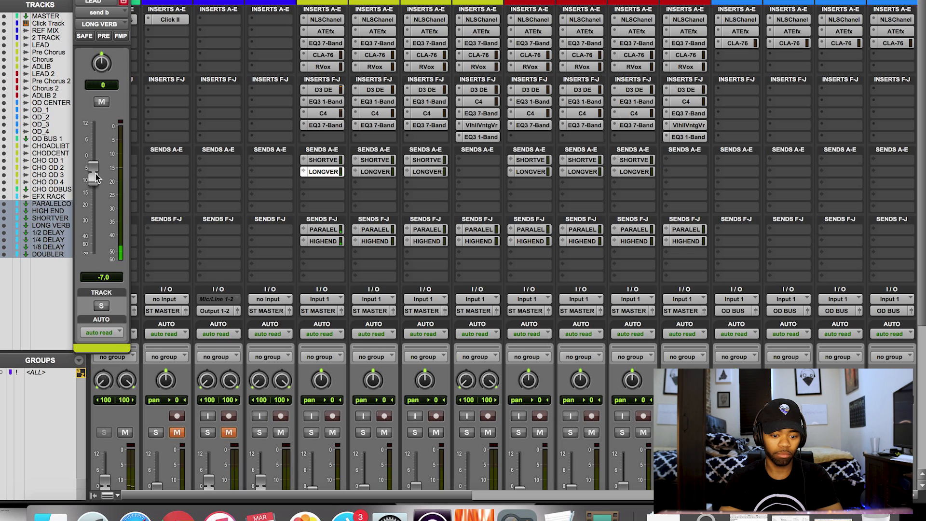
{"action": "left_click_drag", "start_coordinate": [96, 183], "coordinate": [96, 185]}
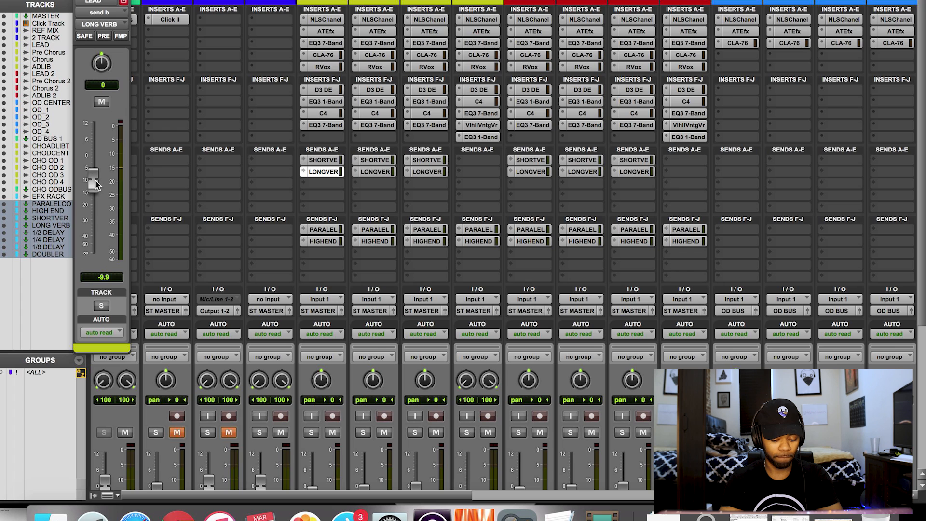
{"action": "left_click", "coordinate": [101, 102]}
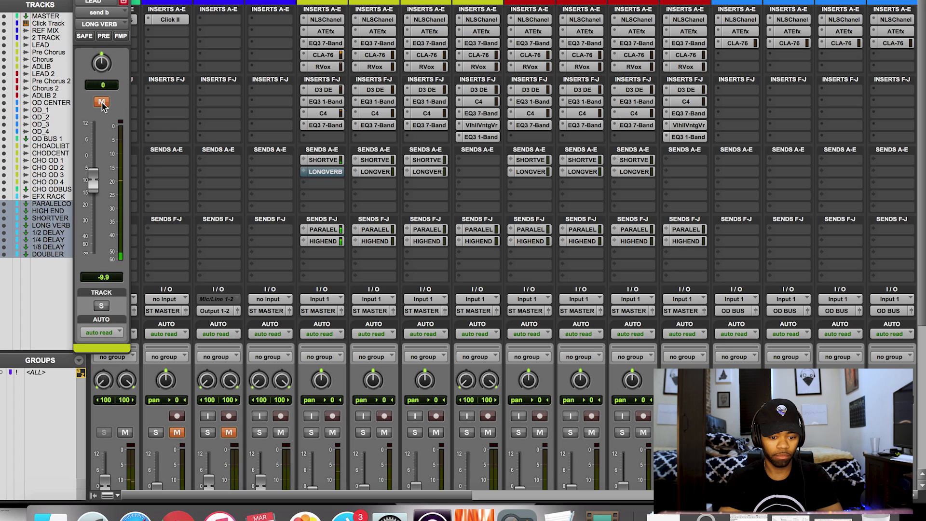
{"action": "left_click", "coordinate": [101, 102]}
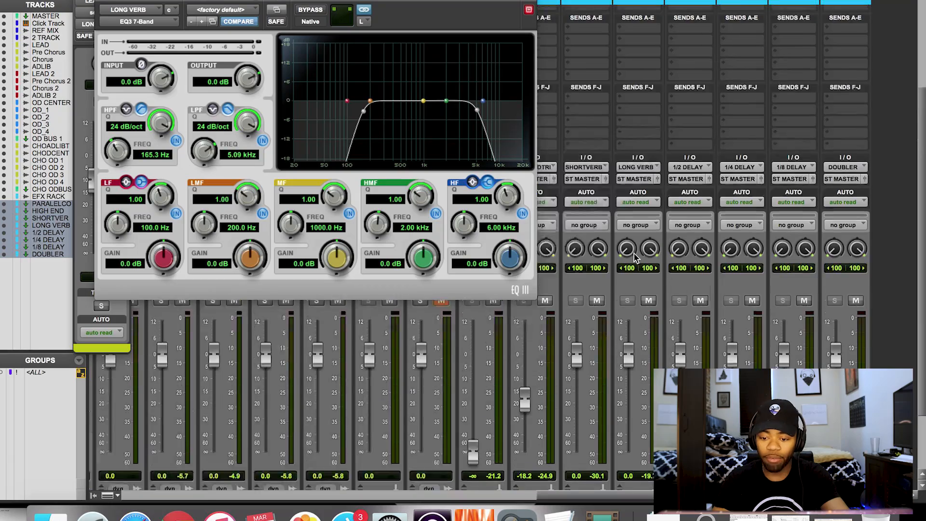
Close the long reverb's EQ3 7-Band plugin window.
{"action": "scroll", "coordinate": [685, 185], "scroll_direction": "up", "scroll_amount": 5}
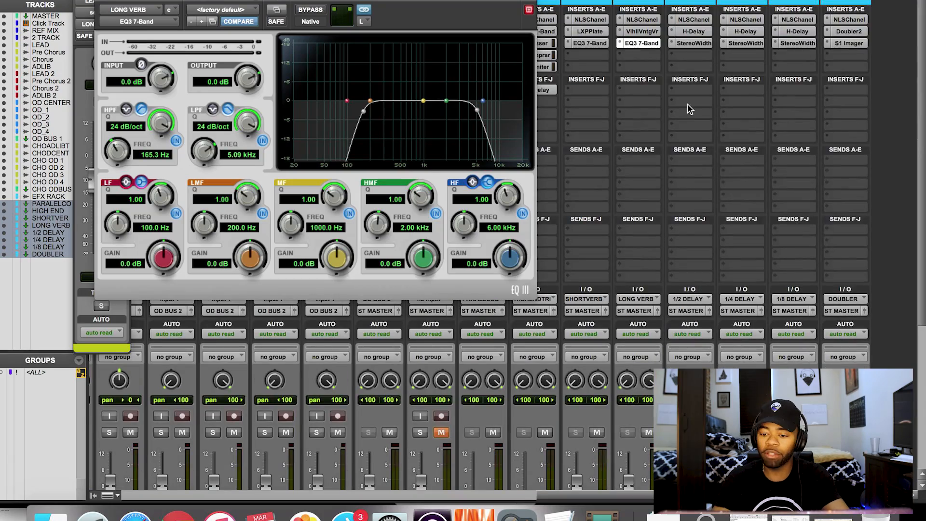
{"action": "scroll", "coordinate": [689, 105], "scroll_direction": "down", "scroll_amount": 8}
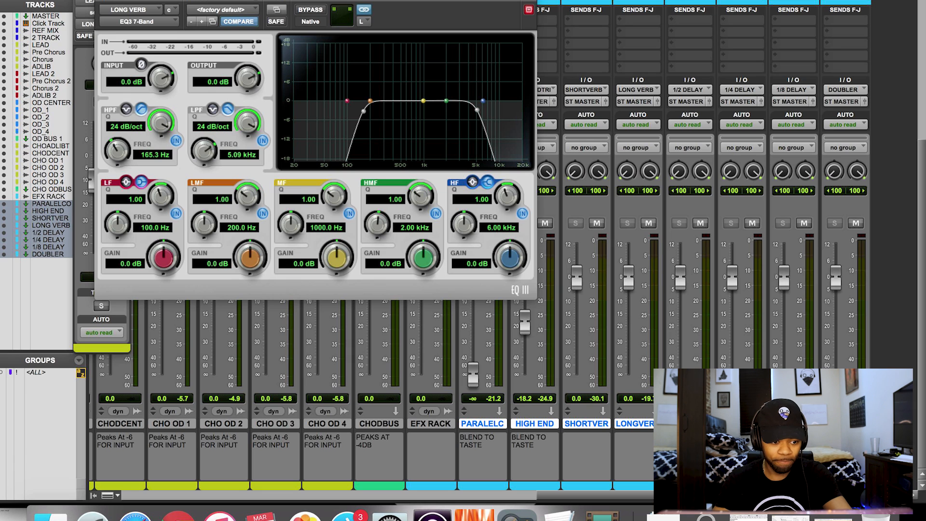
{"action": "left_click", "coordinate": [99, 1]}
Browse the bus list for an empty LEAD send slot and dismiss it unassigned.
{"action": "scroll", "coordinate": [471, 100], "scroll_direction": "up", "scroll_amount": 5}
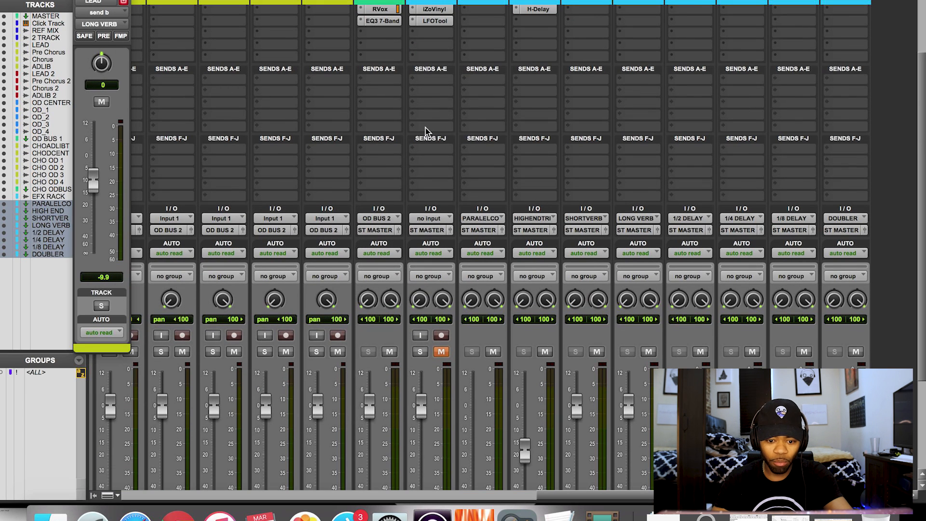
{"action": "left_click", "coordinate": [325, 156]}
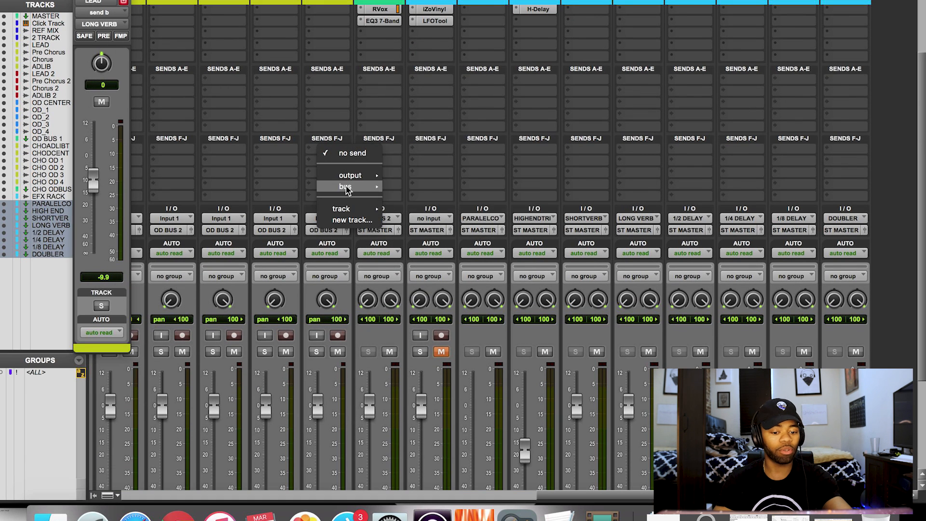
{"action": "mouse_move", "coordinate": [347, 190]}
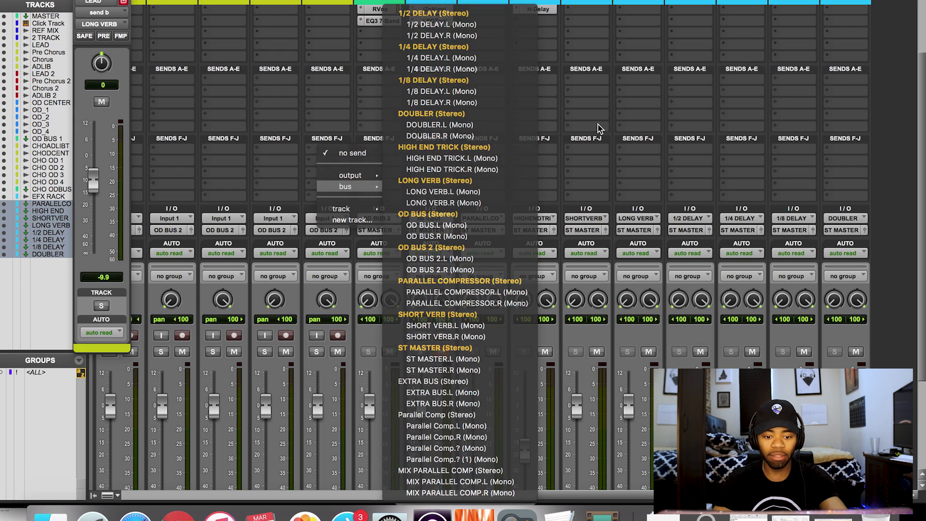
{"action": "left_click", "coordinate": [599, 130]}
{"action": "scroll", "coordinate": [457, 140], "scroll_direction": "down", "scroll_amount": 5}
{"action": "scroll", "coordinate": [456, 139], "scroll_direction": "right", "scroll_amount": 2}
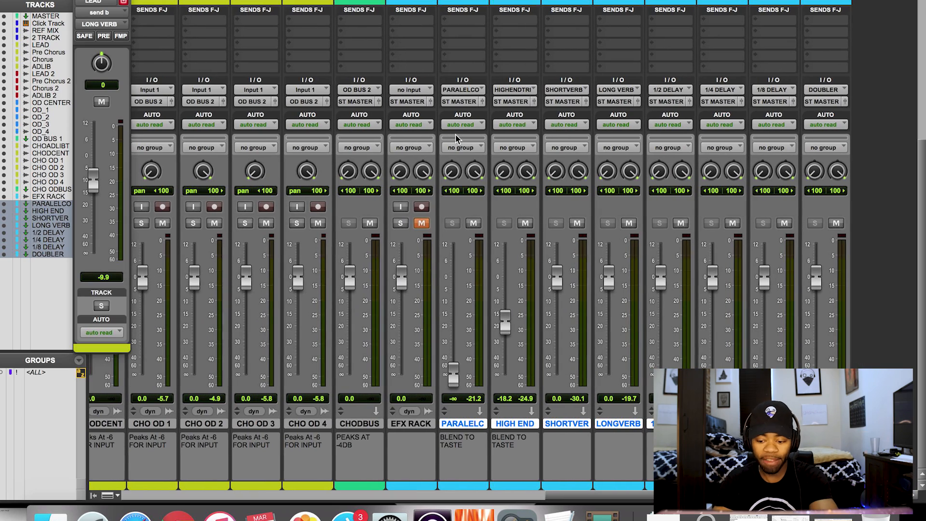
Add a LEAD send to the DOUBLER (Stereo) bus at -16.9 dB, left unmuted.
{"action": "scroll", "coordinate": [457, 138], "scroll_direction": "up", "scroll_amount": 5}
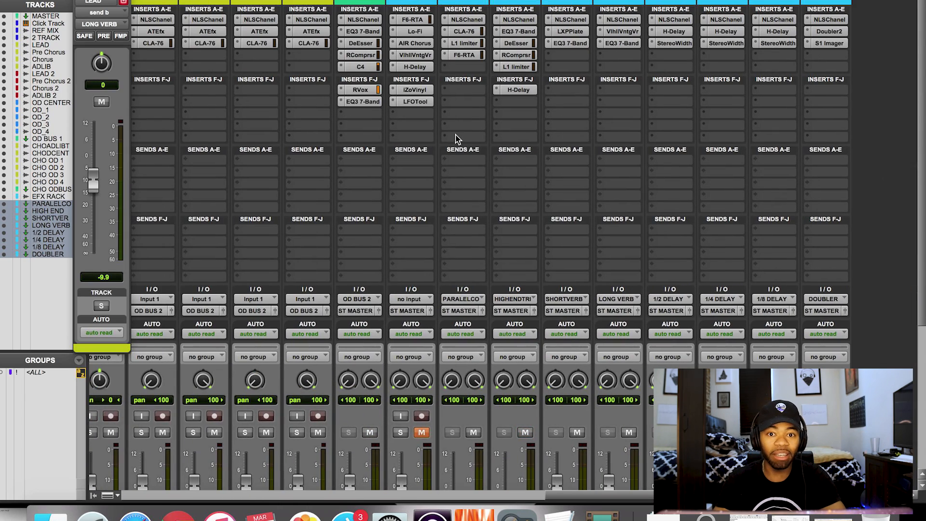
{"action": "scroll", "coordinate": [457, 139], "scroll_direction": "left", "scroll_amount": 20}
{"action": "scroll", "coordinate": [456, 138], "scroll_direction": "down", "scroll_amount": 5}
{"action": "scroll", "coordinate": [457, 139], "scroll_direction": "up", "scroll_amount": 4}
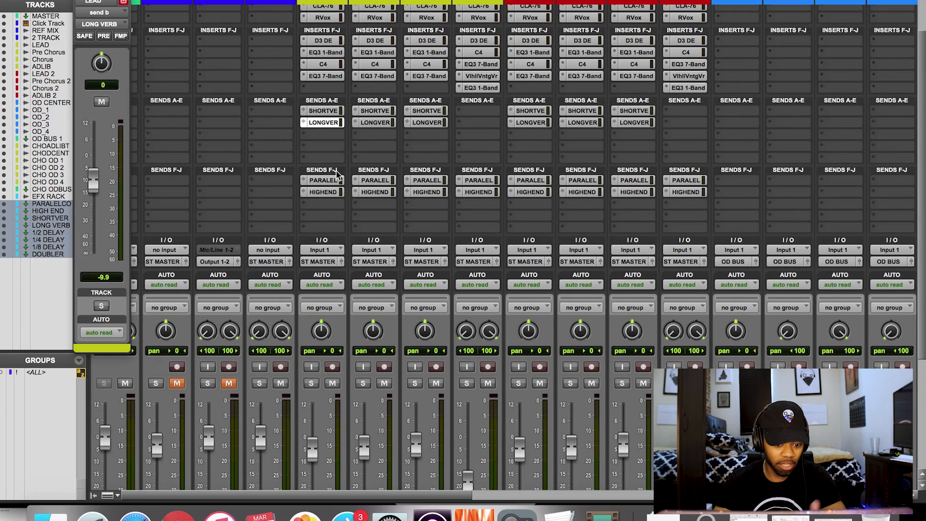
{"action": "scroll", "coordinate": [324, 207], "scroll_direction": "down", "scroll_amount": 5}
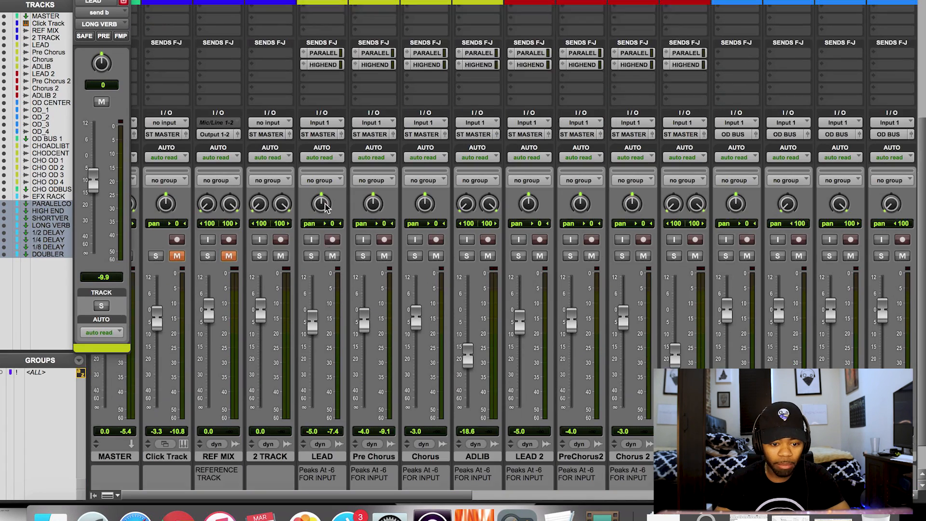
{"action": "scroll", "coordinate": [337, 169], "scroll_direction": "up", "scroll_amount": 4}
{"action": "left_click", "coordinate": [337, 169]}
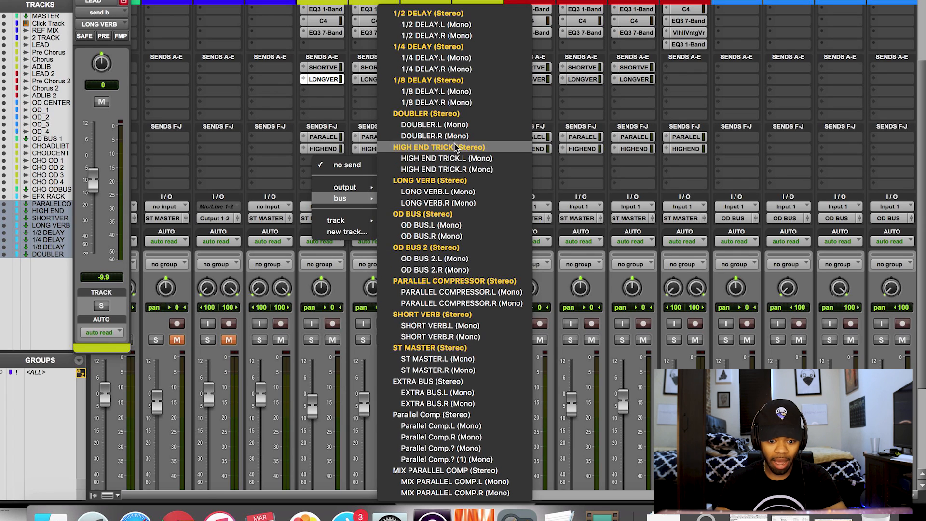
{"action": "left_click", "coordinate": [445, 114]}
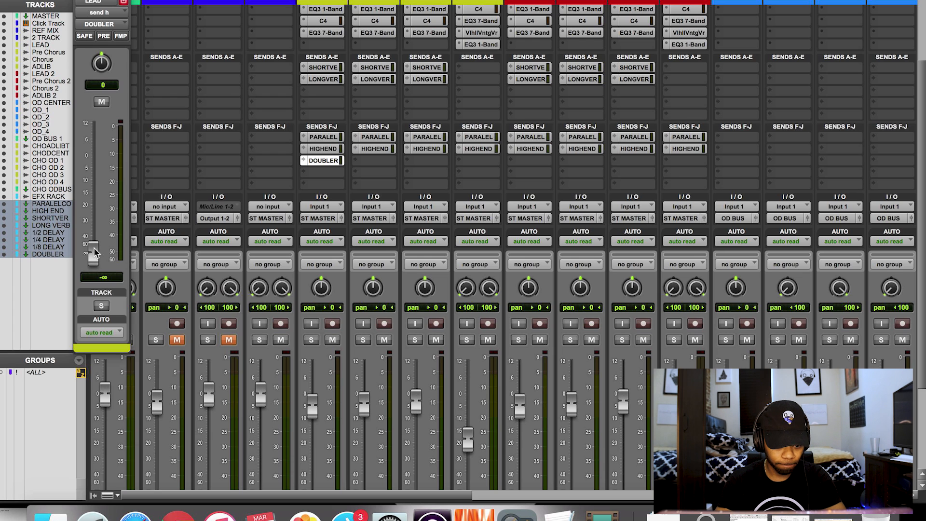
{"action": "left_click_drag", "start_coordinate": [94, 251], "coordinate": [95, 193]}
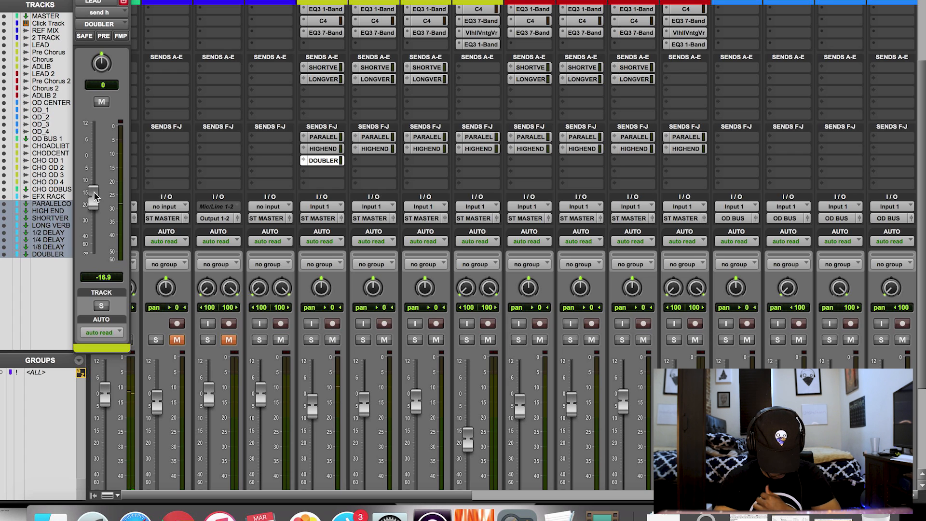
{"action": "left_click", "coordinate": [101, 103]}
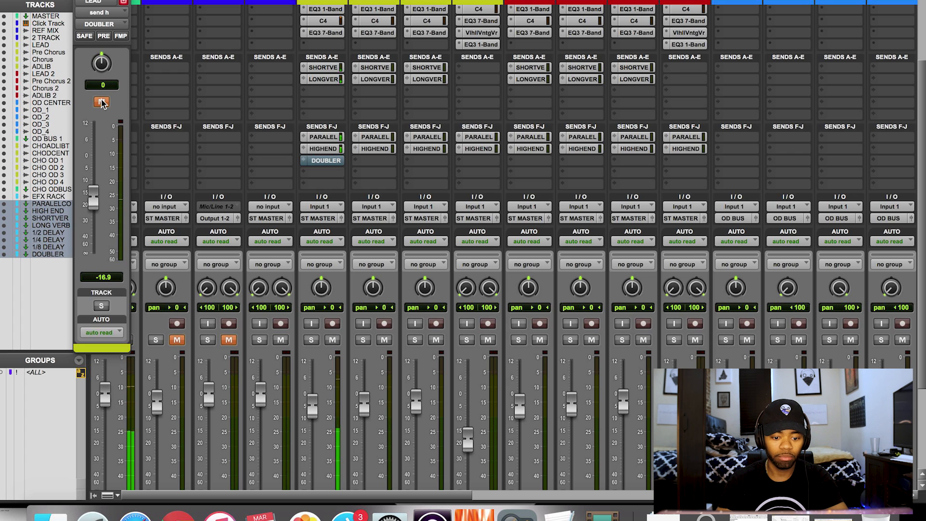
{"action": "left_click", "coordinate": [102, 102]}
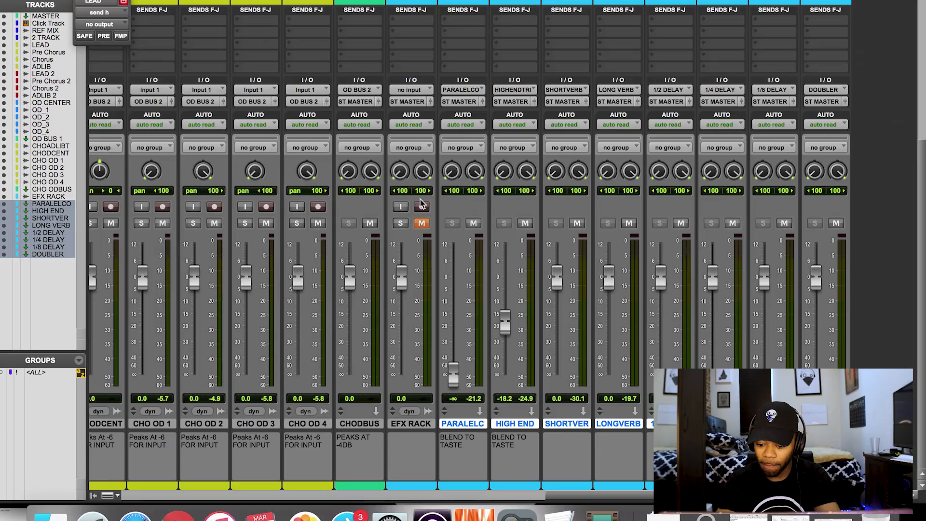
Scroll the mixer back to the MASTER strip and close the LEAD track's send window.
{"action": "scroll", "coordinate": [420, 203], "scroll_direction": "left", "scroll_amount": 10}
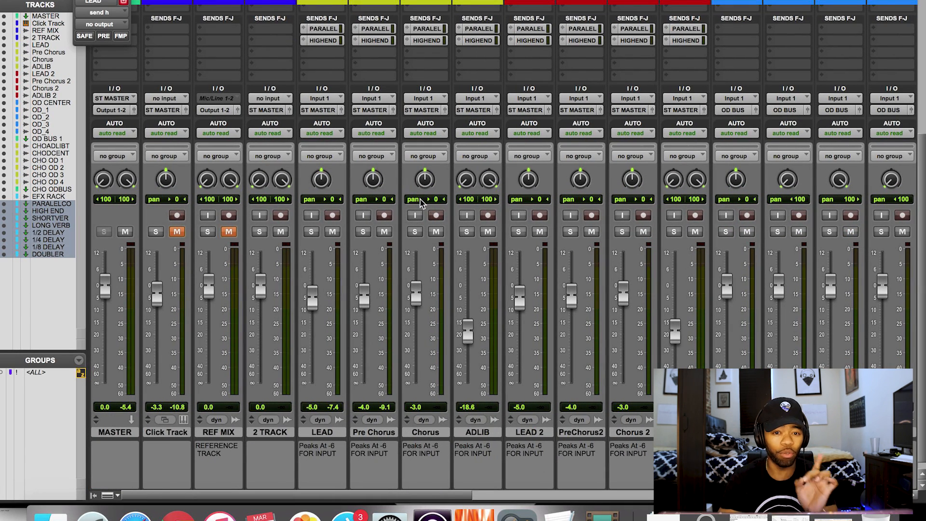
{"action": "left_click", "coordinate": [75, 1]}
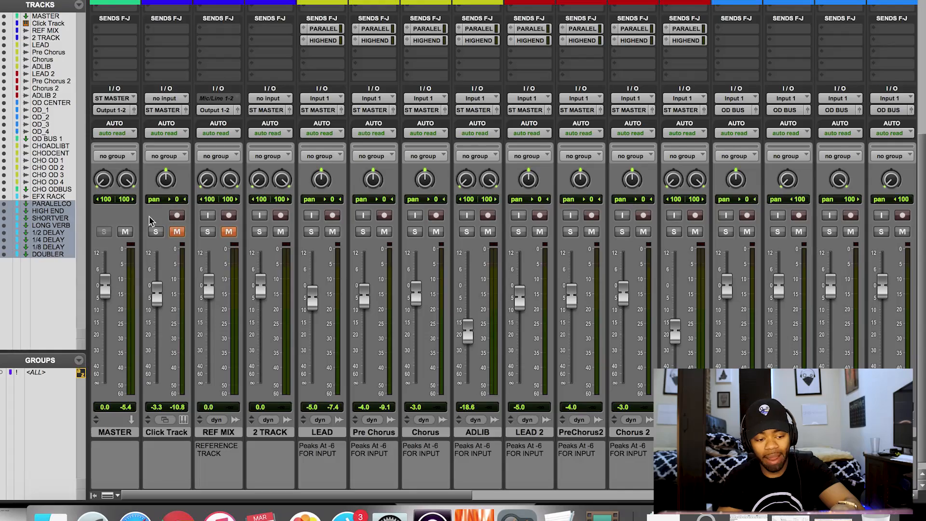
Open and cancel the New Tracks dialog, then show the 2 TRACK output's bus submenu.
{"action": "scroll", "coordinate": [181, 238], "scroll_direction": "up", "scroll_amount": 5}
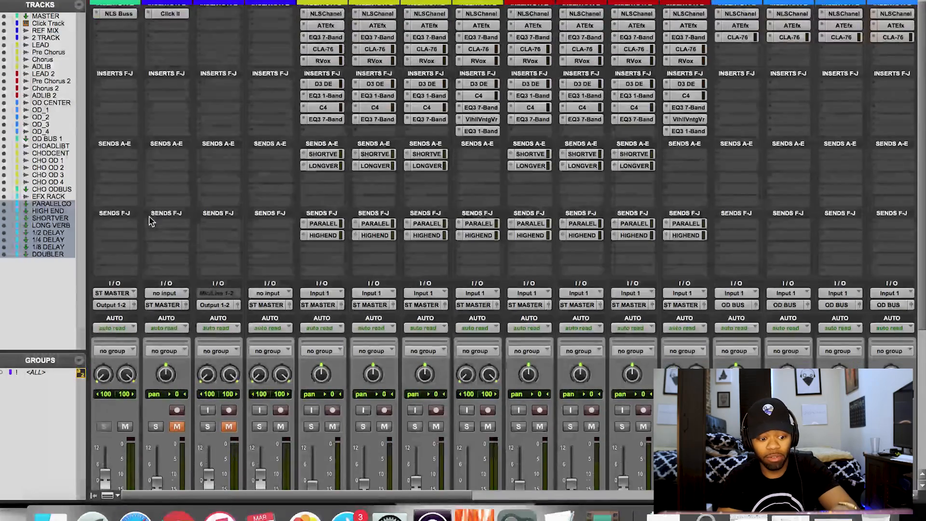
{"action": "scroll", "coordinate": [149, 221], "scroll_direction": "down", "scroll_amount": 5}
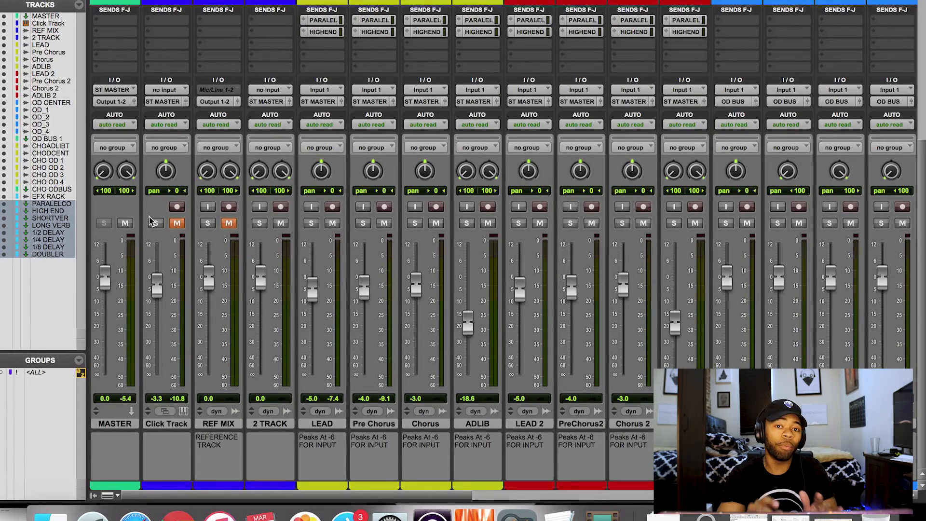
{"action": "key", "text": "super+shift+n"}
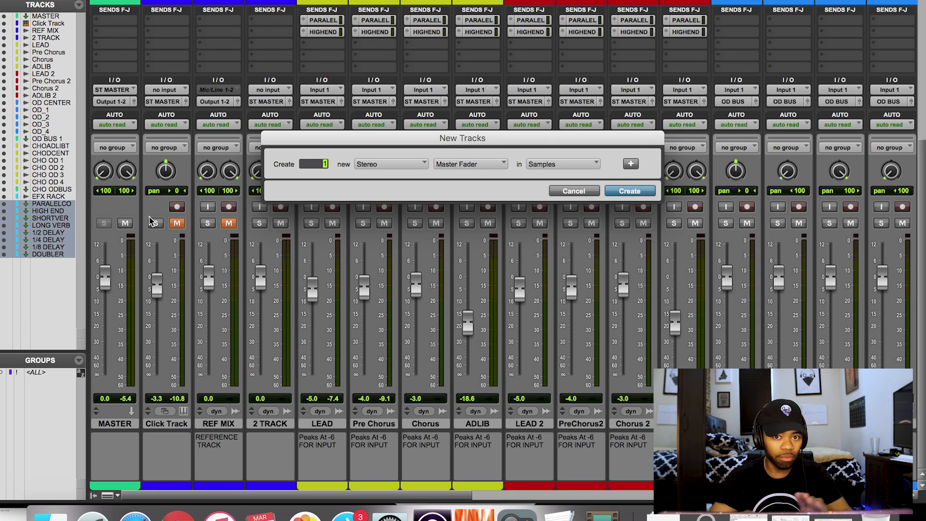
{"action": "key", "text": "Return"}
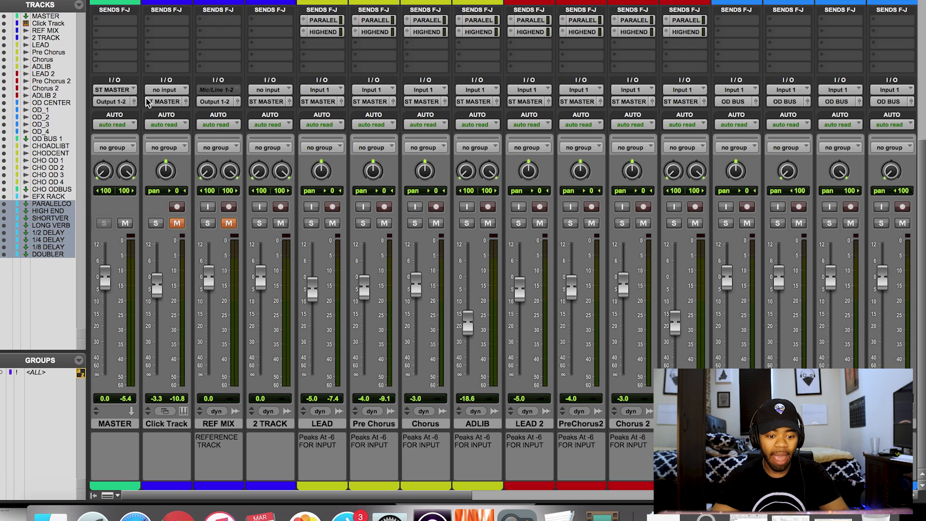
{"action": "left_click", "coordinate": [265, 102]}
{"action": "mouse_move", "coordinate": [282, 113]}
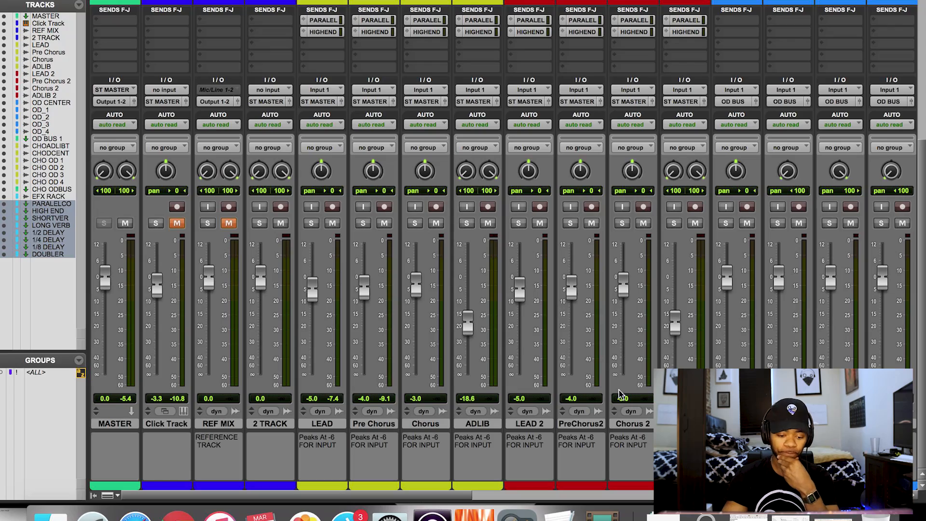
Leave the 2 TRACK output on ST MASTER and scroll the mixer slightly right.
{"action": "scroll", "coordinate": [531, 386], "scroll_direction": "right", "scroll_amount": 1}
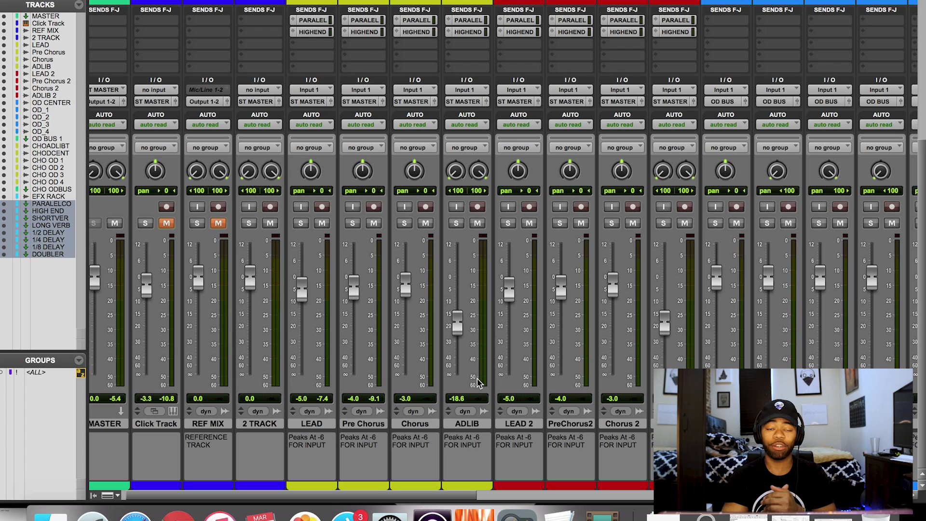